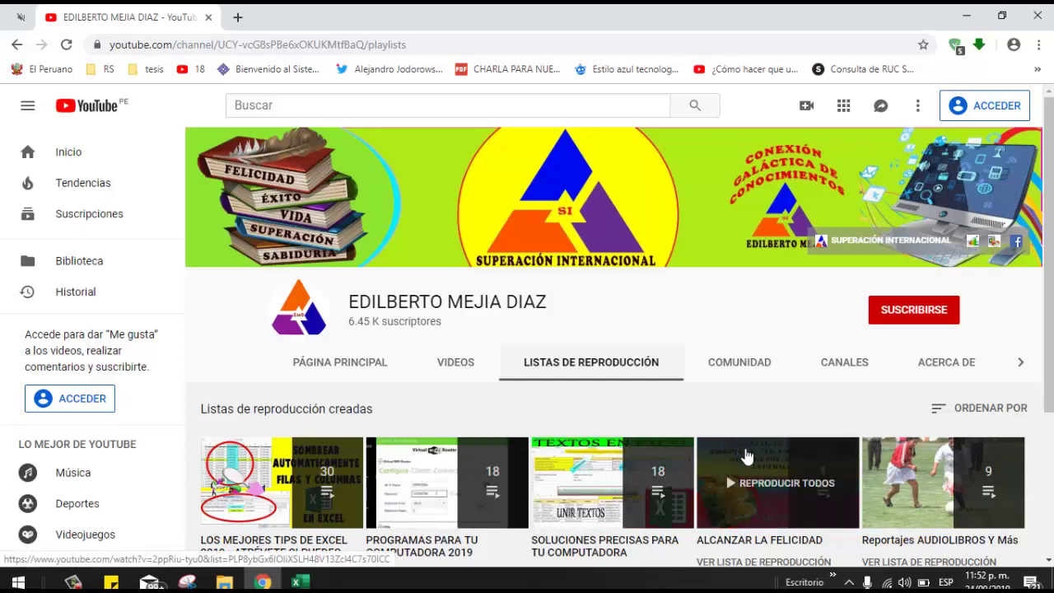
# Launch Excel from the desktop icon and start a blank workbook.
pyautogui.scroll(-1, 1049, 251)
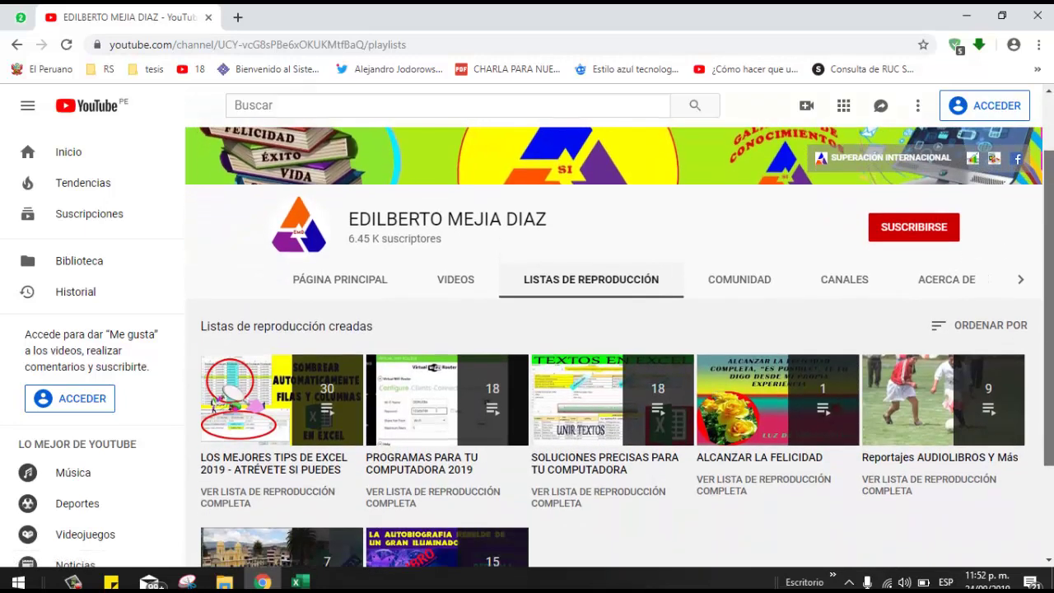
pyautogui.scroll(-1, 619, 346)
pyautogui.scroll(-1, 619, 347)
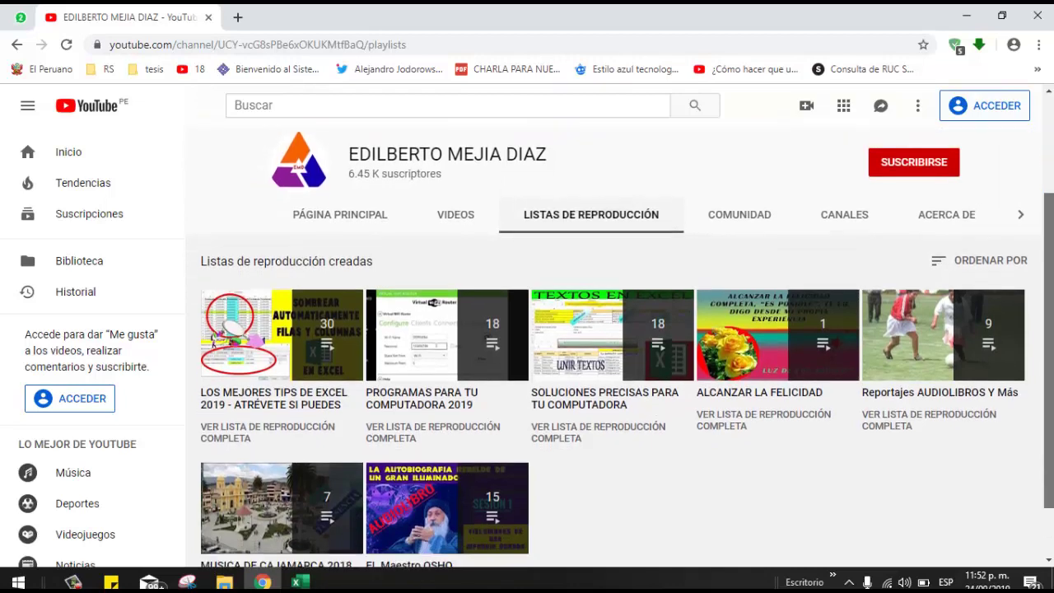
pyautogui.scroll(-1, 619, 347)
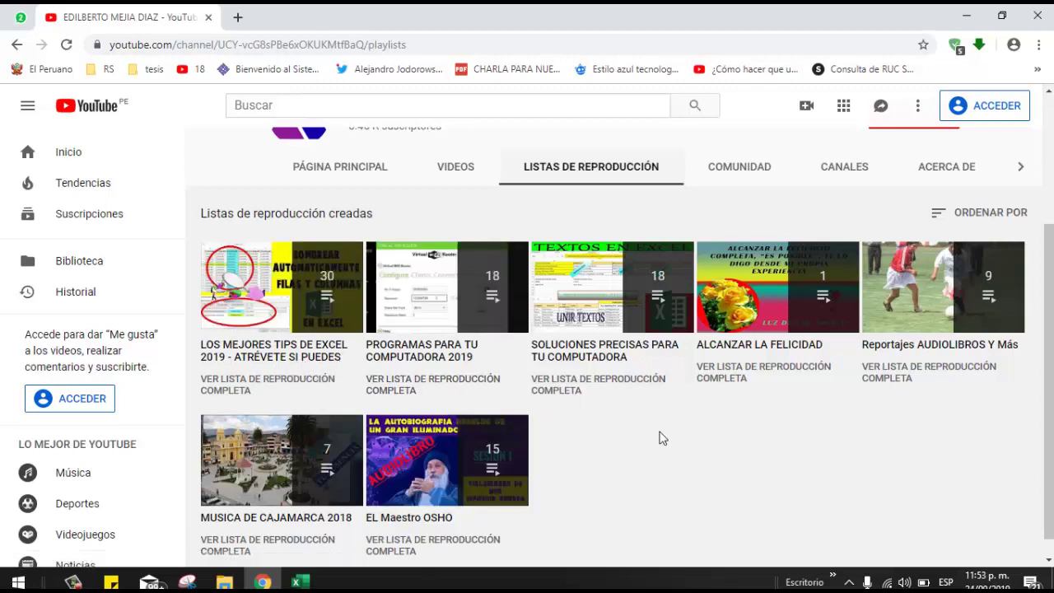
pyautogui.scroll(3, 651, 429)
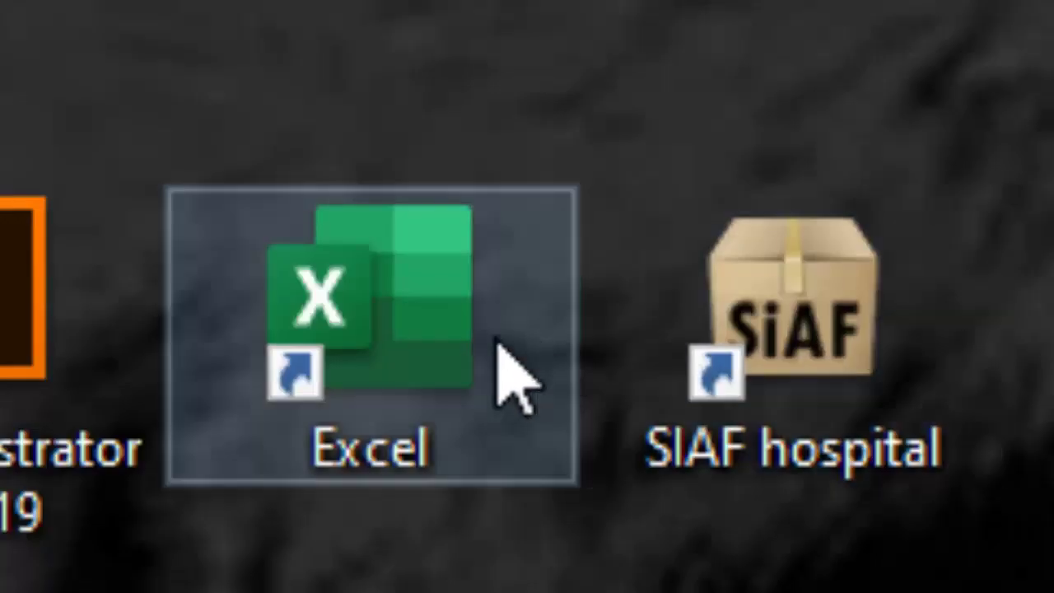
pyautogui.doubleClick(400, 358)
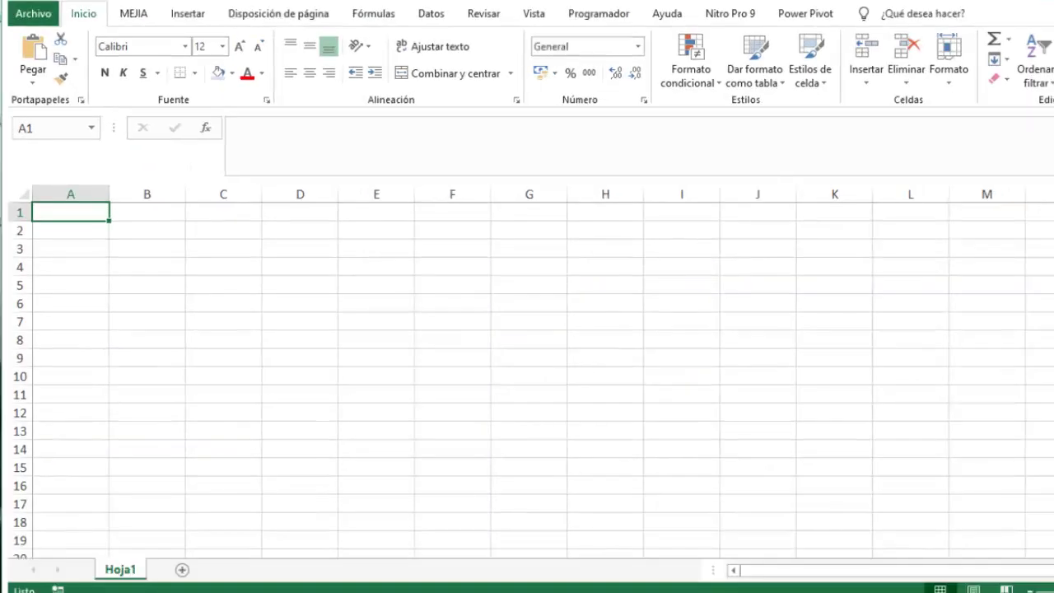
# Add eight new sheets so the workbook runs from Hoja1 to Hoja9.
pyautogui.click(162, 571)
pyautogui.click(209, 571)
pyautogui.click(264, 571)
pyautogui.click(317, 571)
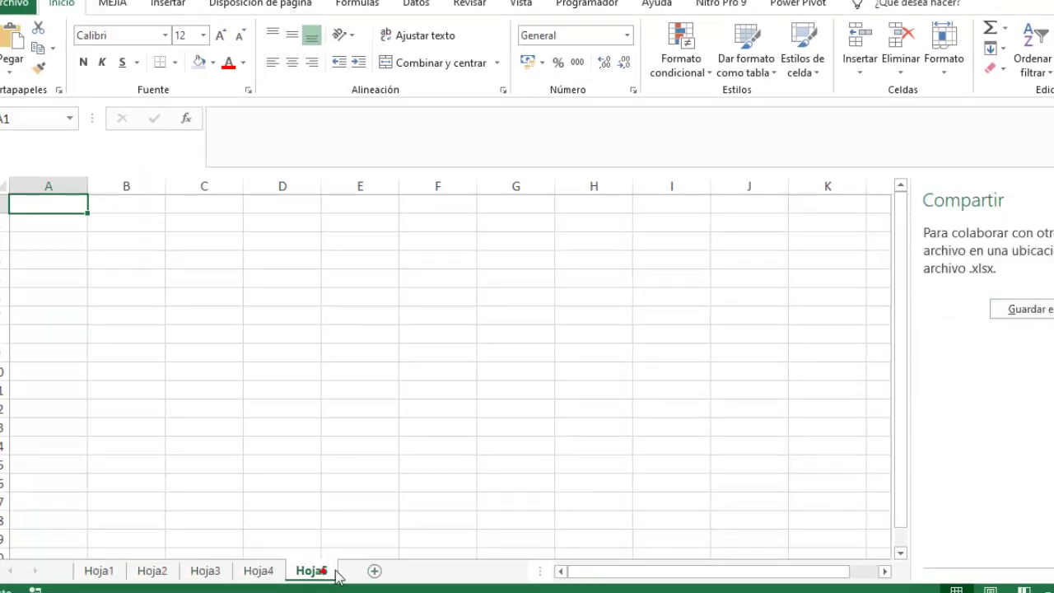
pyautogui.click(370, 572)
pyautogui.click(424, 572)
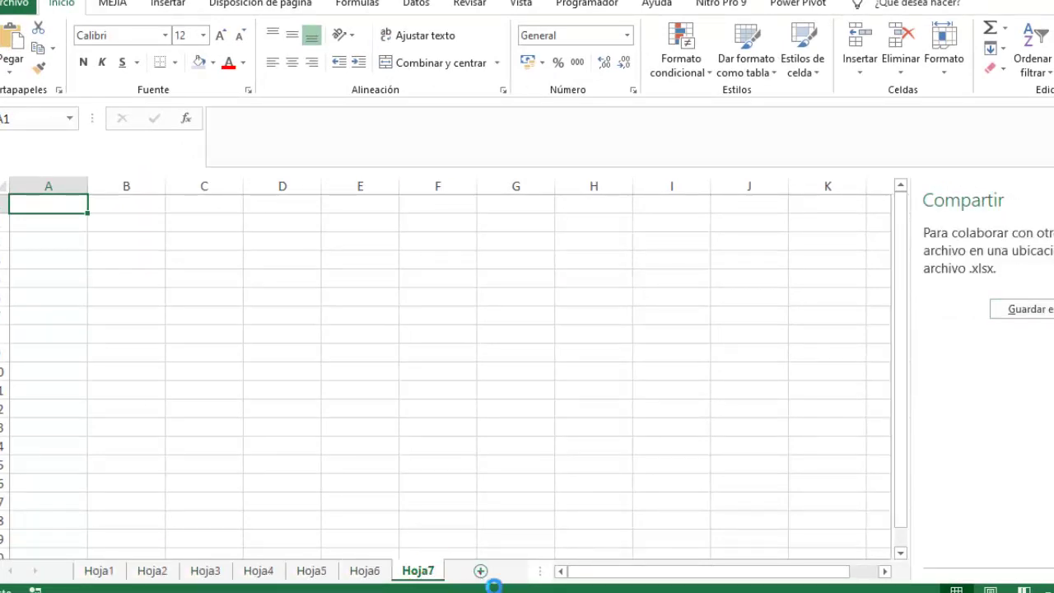
pyautogui.click(480, 572)
pyautogui.click(514, 571)
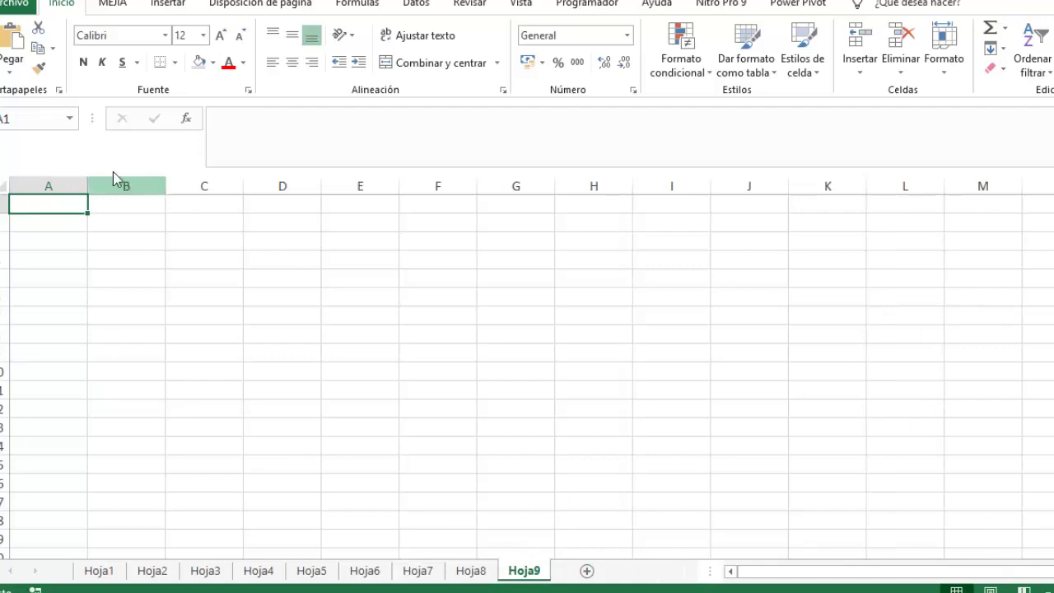
# Rename the first sheet Hoja1 to MENU.
pyautogui.click(93, 566)
pyautogui.rightClick(90, 565)
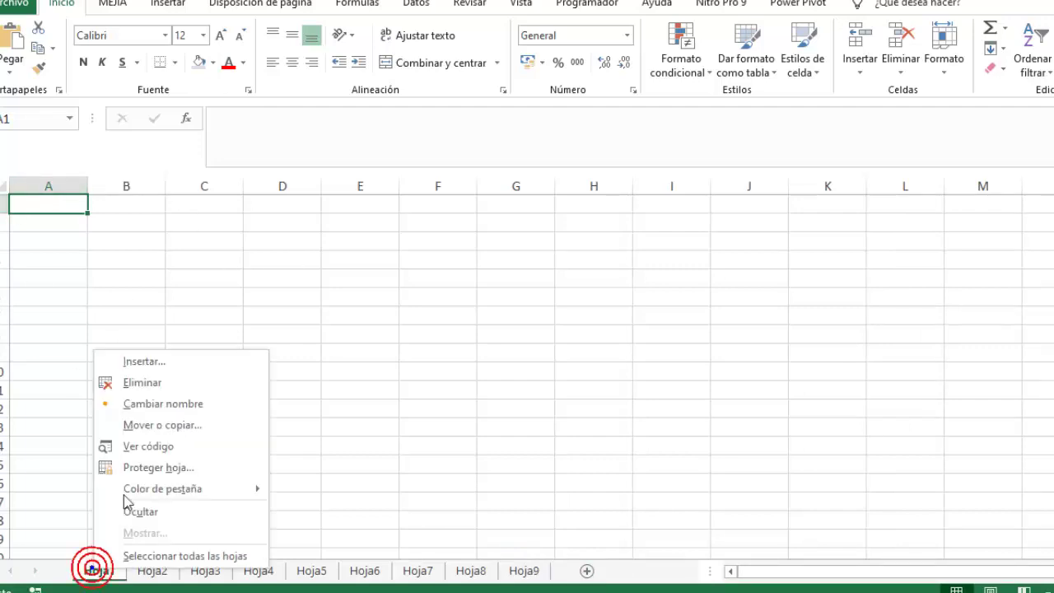
pyautogui.click(185, 405)
pyautogui.write('M')
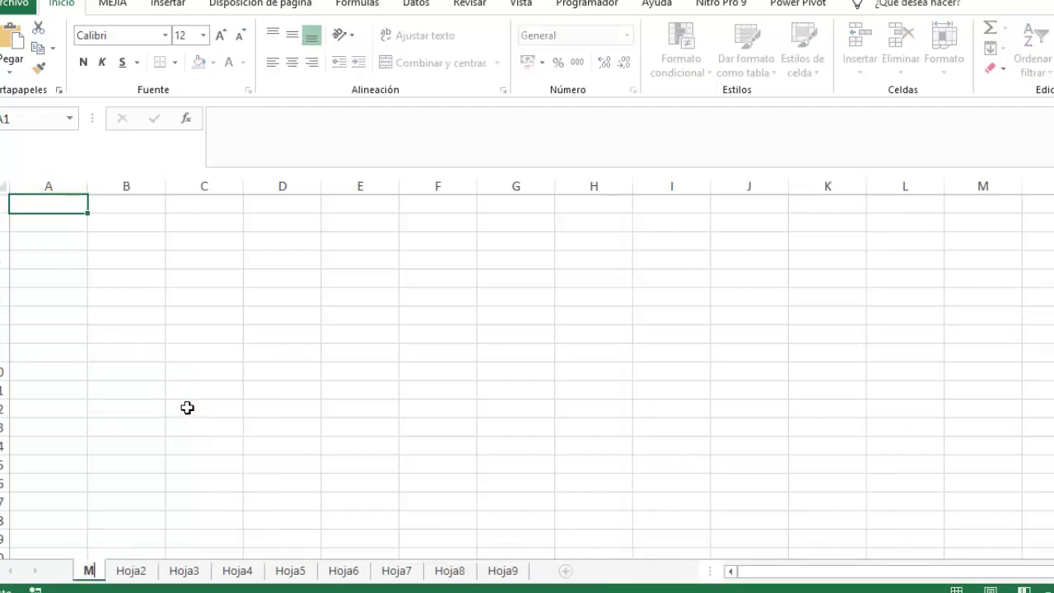
pyautogui.write('ENU')
pyautogui.press('Return')
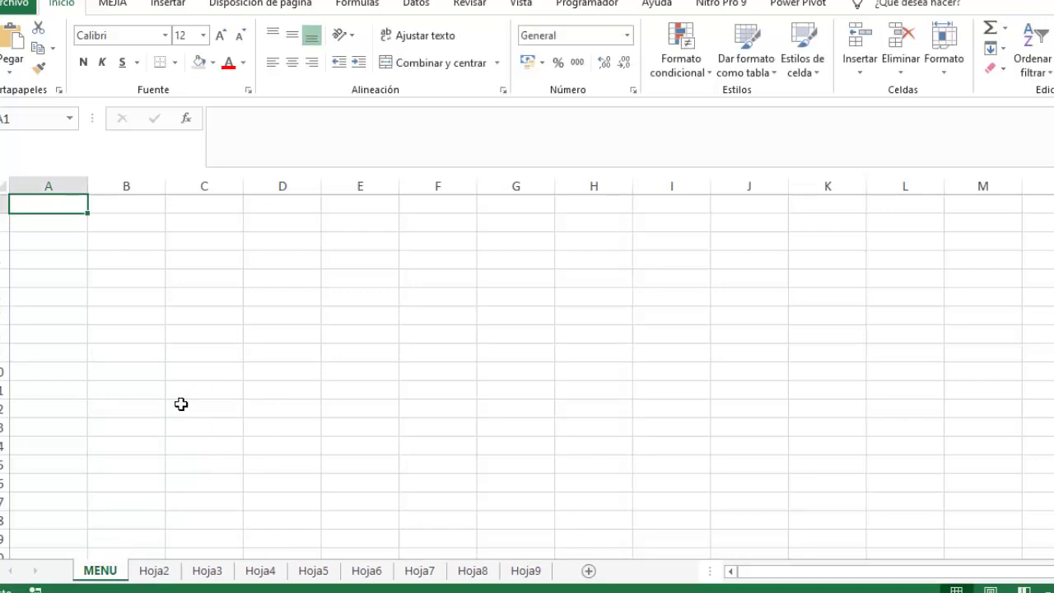
# Fill every cell of the MENU sheet with lime green from More Colors.
pyautogui.click(3, 189)
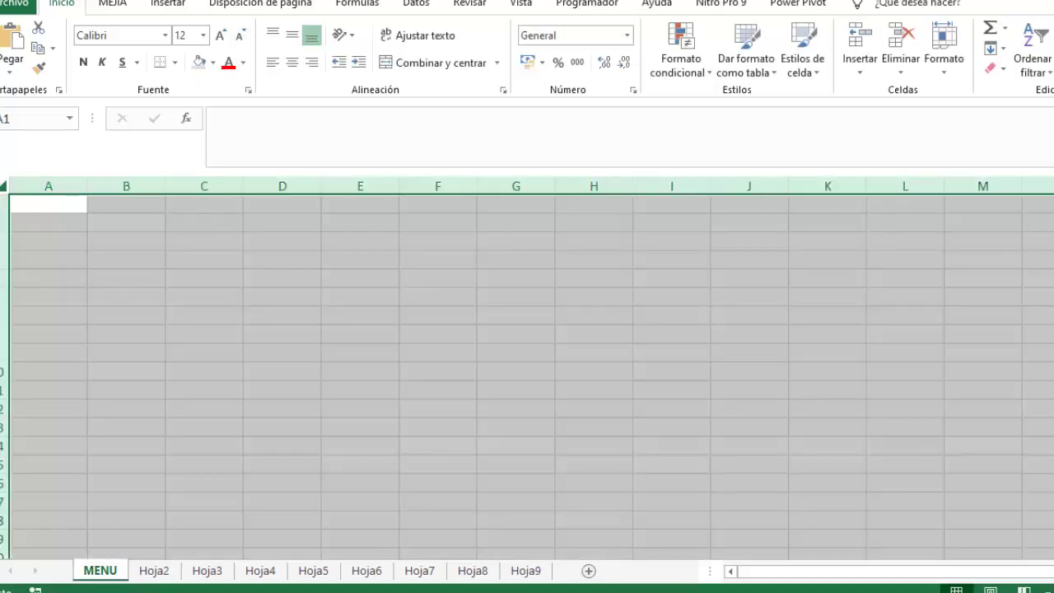
pyautogui.hotkey('ctrl', 'shift', 'u')
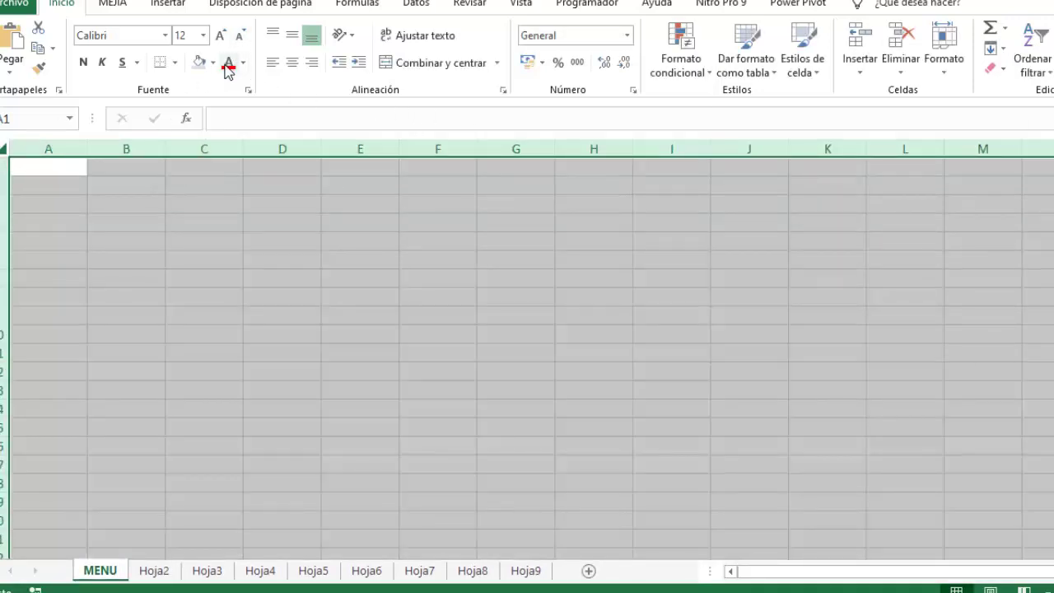
pyautogui.click(212, 63)
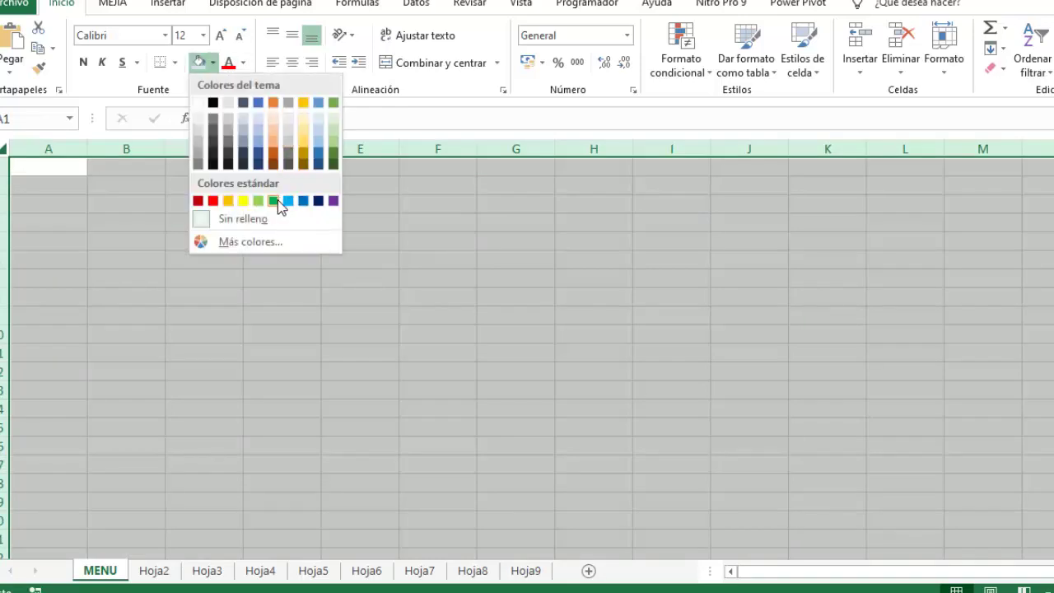
pyautogui.click(250, 241)
pyautogui.click(418, 263)
pyautogui.click(517, 140)
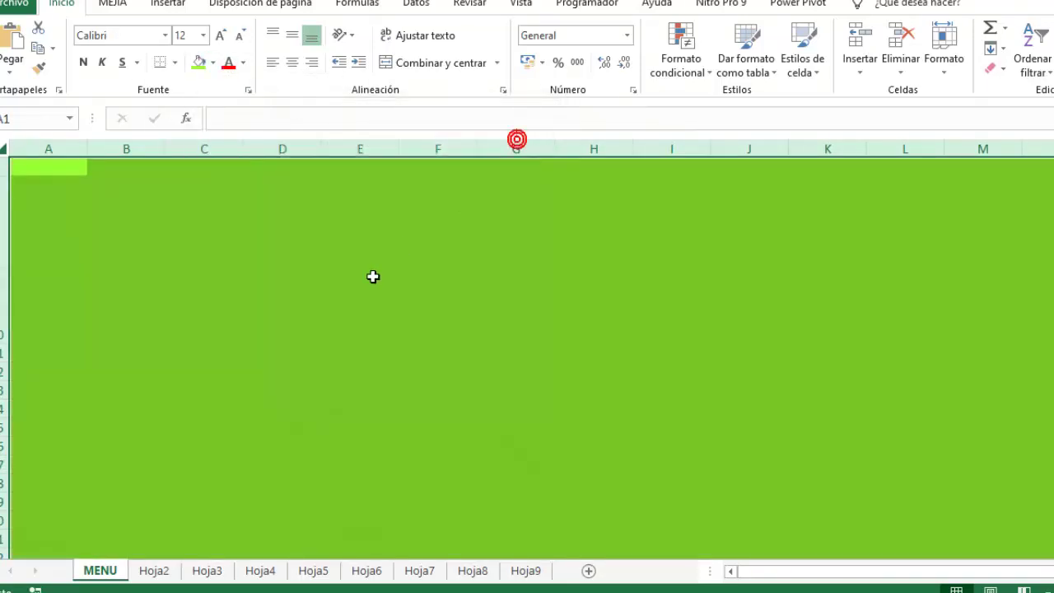
pyautogui.click(359, 278)
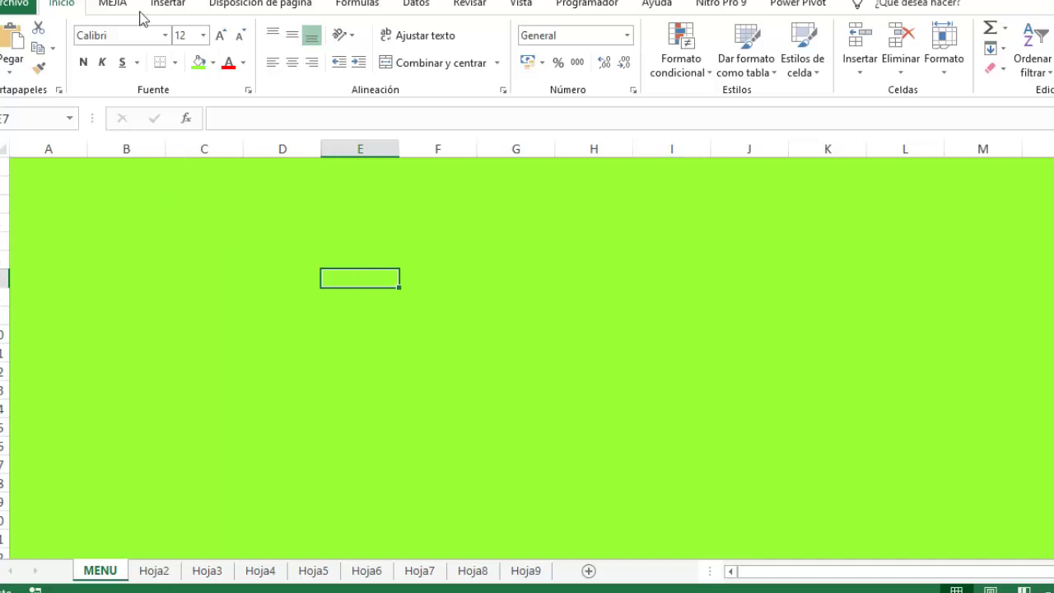
# Draw a solid black rounded rectangle near the MENU sheet's top-left.
pyautogui.click(112, 4)
pyautogui.click(173, 4)
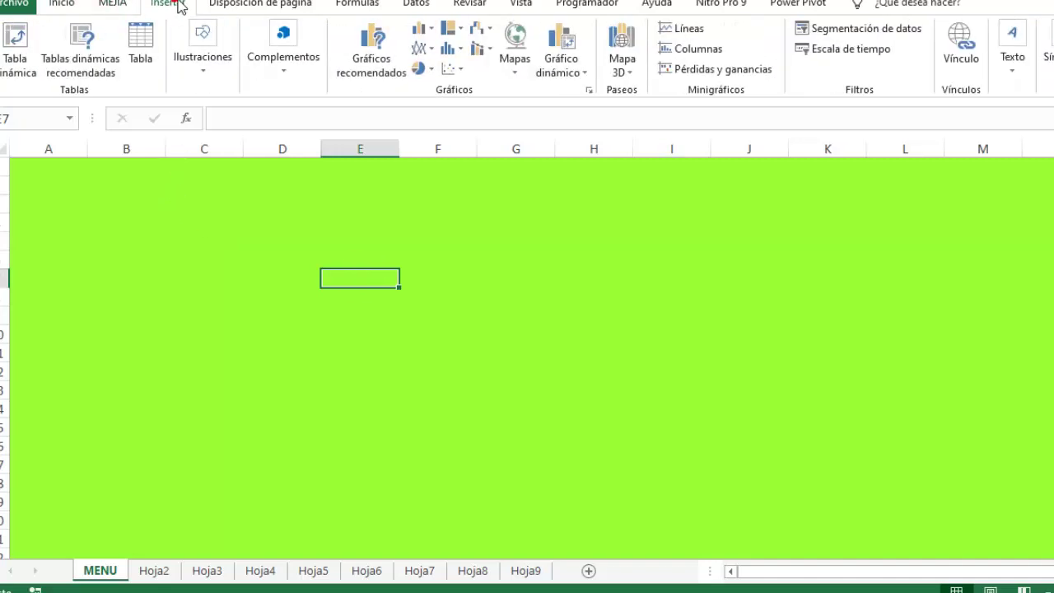
pyautogui.click(203, 70)
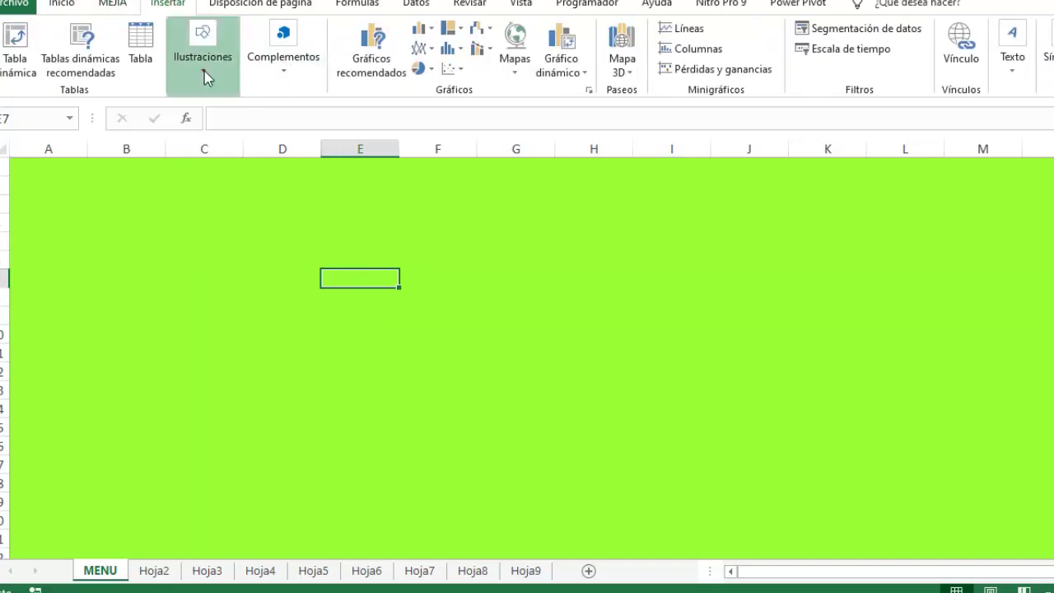
pyautogui.click(291, 136)
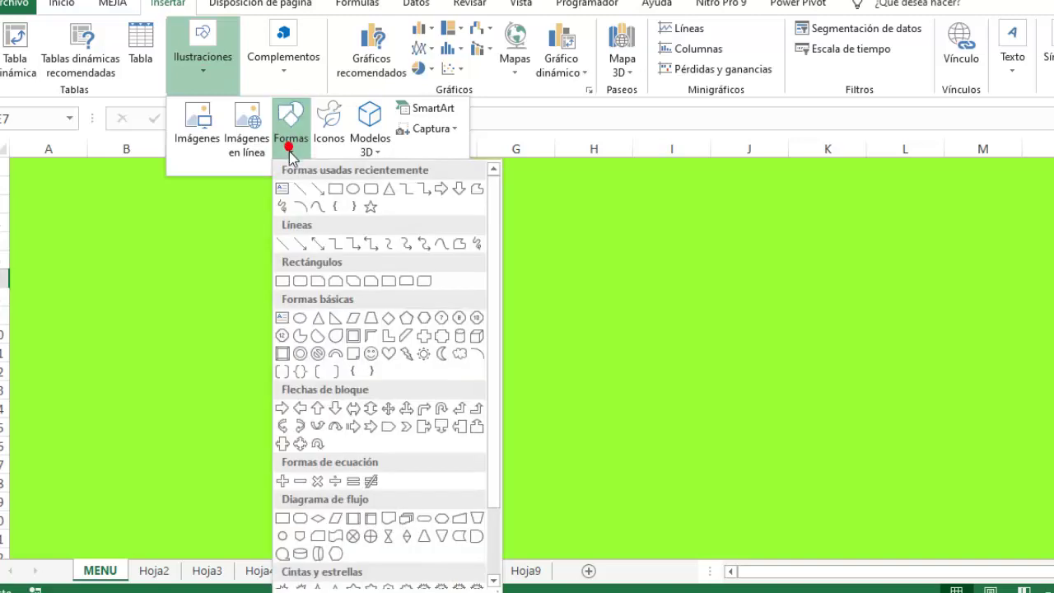
pyautogui.click(355, 190)
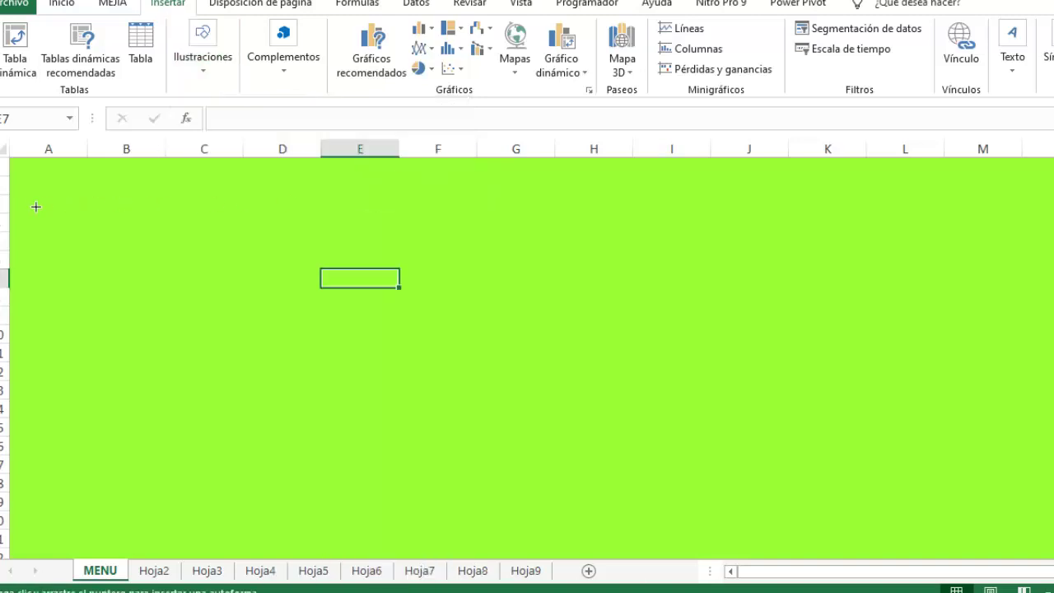
pyautogui.moveTo(31, 182); pyautogui.dragTo(191, 255)
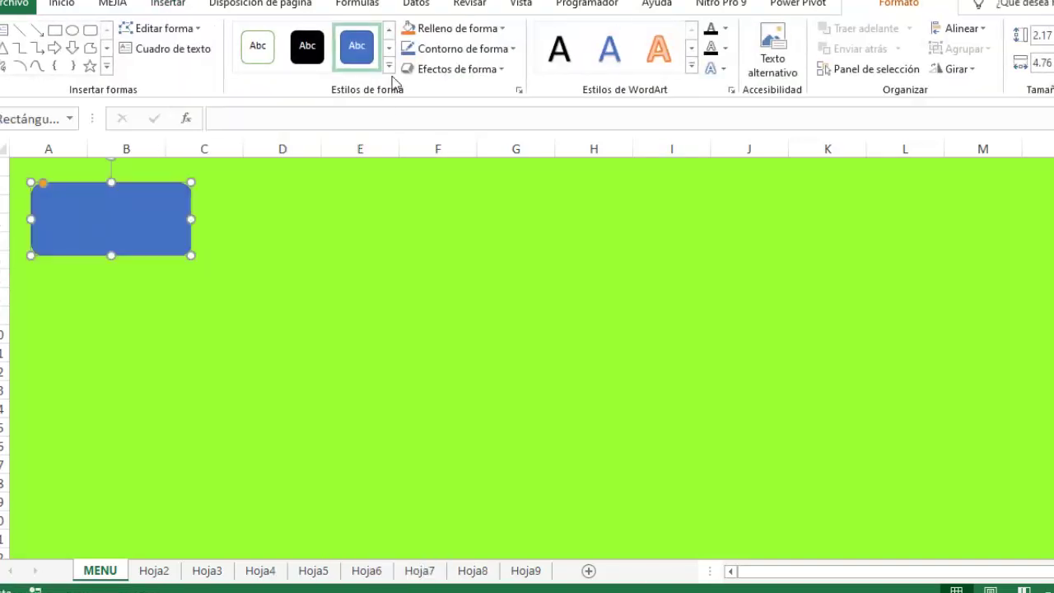
pyautogui.click(307, 46)
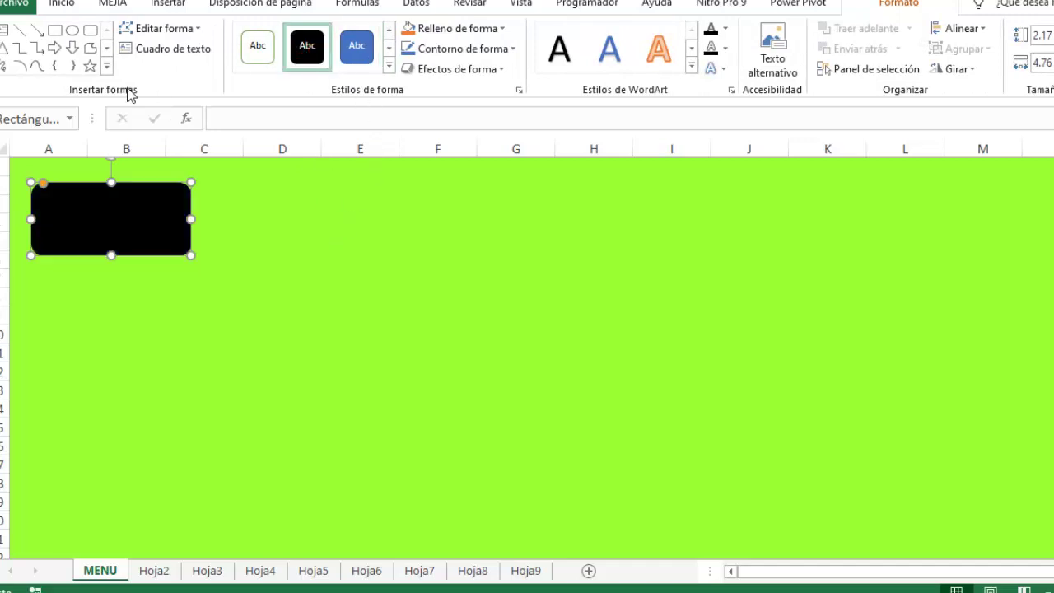
pyautogui.click(62, 4)
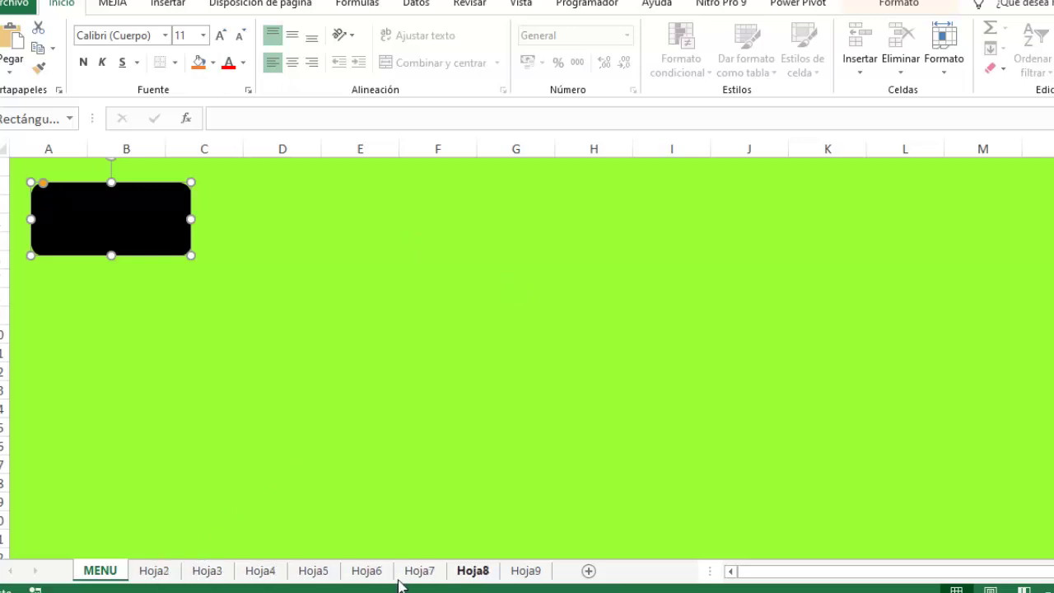
# Enlarge the font of the button's HOJA 2 label.
pyautogui.click(154, 571)
pyautogui.click(207, 571)
pyautogui.click(260, 571)
pyautogui.click(313, 571)
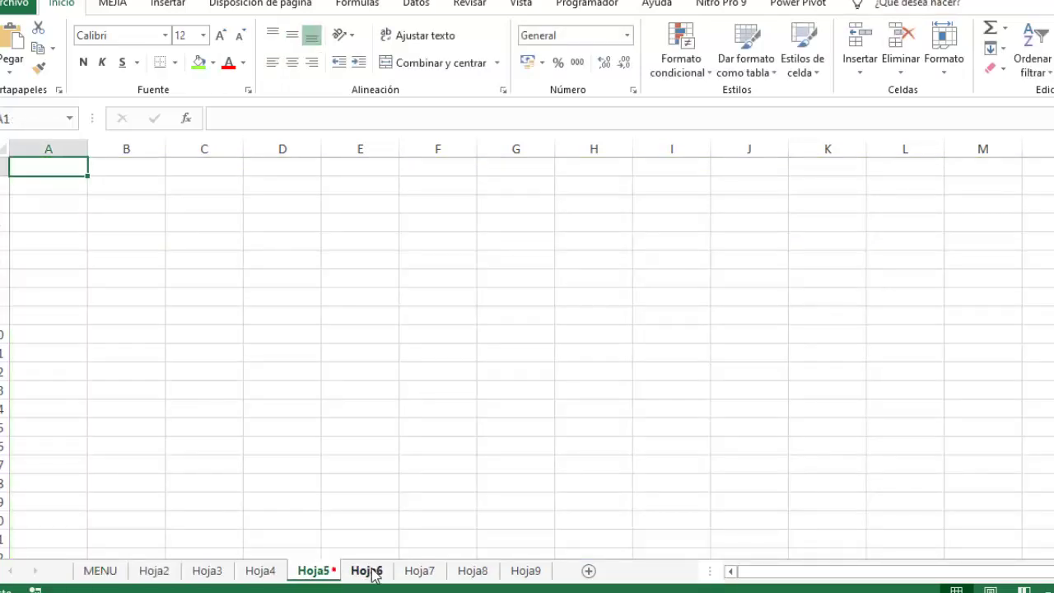
pyautogui.click(366, 571)
pyautogui.click(100, 571)
pyautogui.click(223, 36)
pyautogui.click(223, 35)
pyautogui.click(223, 35)
pyautogui.click(223, 35)
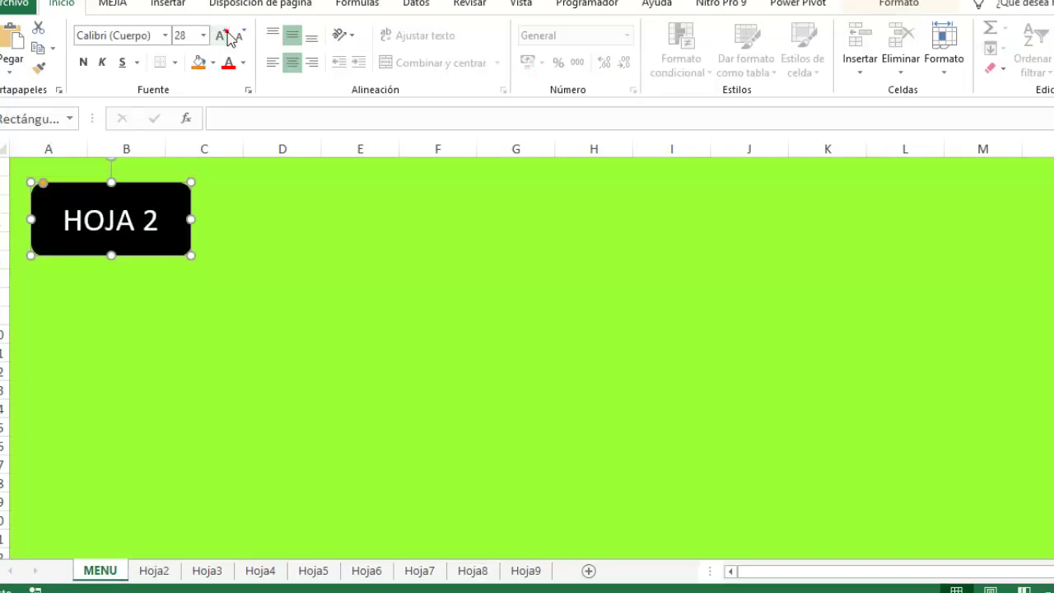
pyautogui.click(223, 35)
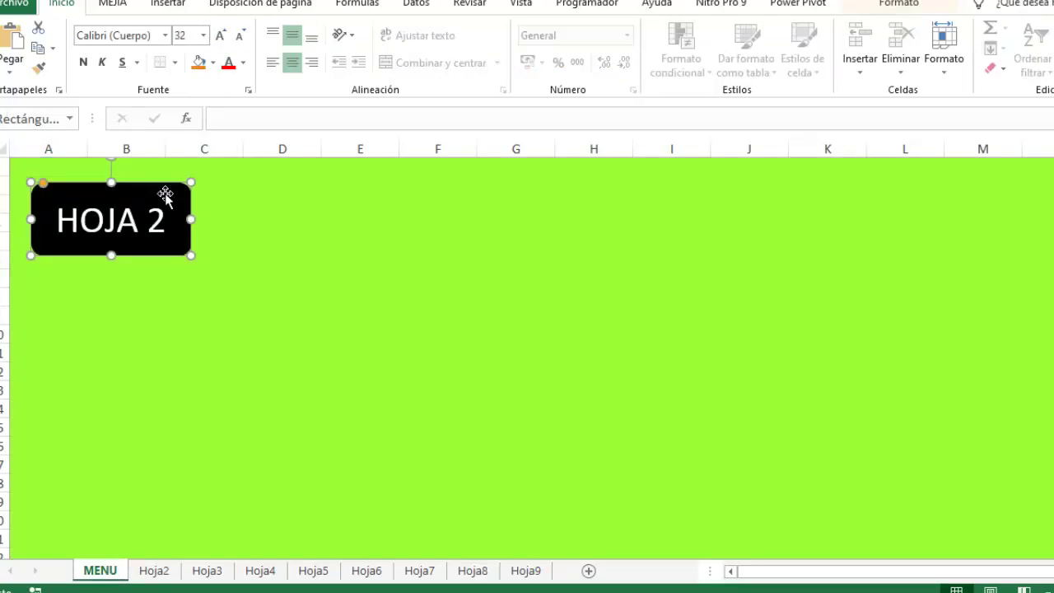
# Copy the button into a left stack of four and a right-hand column.
pyautogui.moveTo(165, 195)
pyautogui.mouseDown()
pyautogui.moveTo(167, 395)
pyautogui.moveTo(153, 393)
pyautogui.moveTo(157, 496)
pyautogui.moveTo(140, 495)
pyautogui.mouseUp()
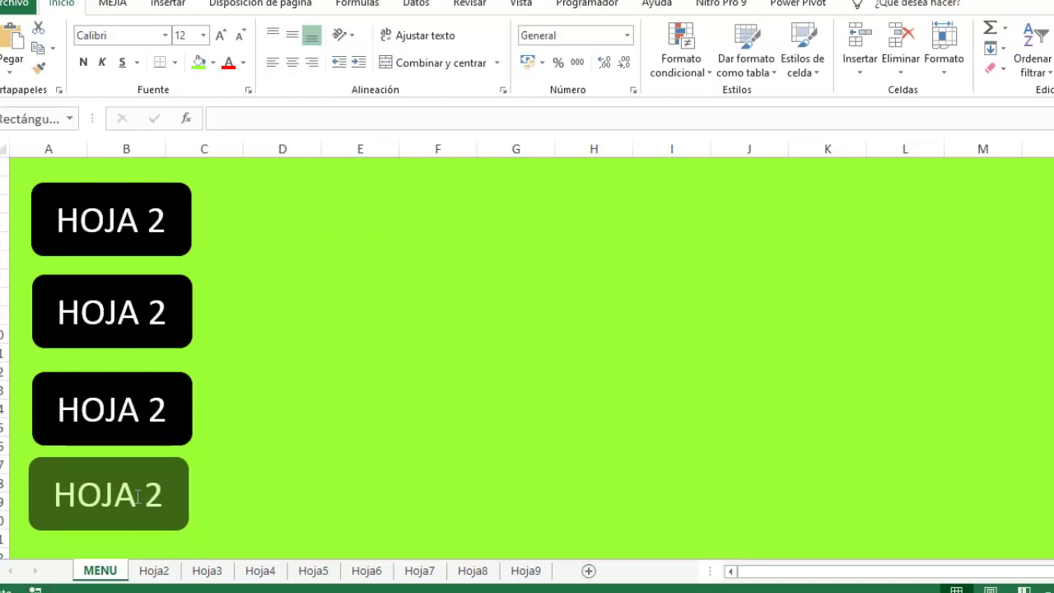
pyautogui.moveTo(145, 504); pyautogui.dragTo(141, 499)
pyautogui.moveTo(141, 190)
pyautogui.mouseDown()
pyautogui.moveTo(612, 243)
pyautogui.moveTo(630, 191)
pyautogui.moveTo(659, 191)
pyautogui.mouseUp()
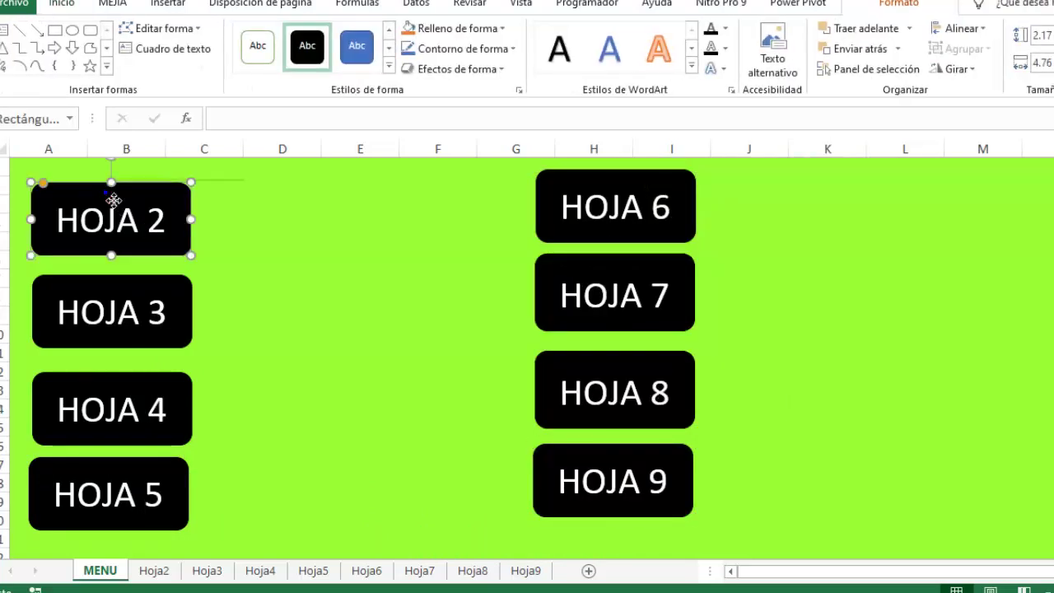
# Open the HOJA 2 button's hyperlink dialog and browse its link-type options.
pyautogui.rightClick(113, 201)
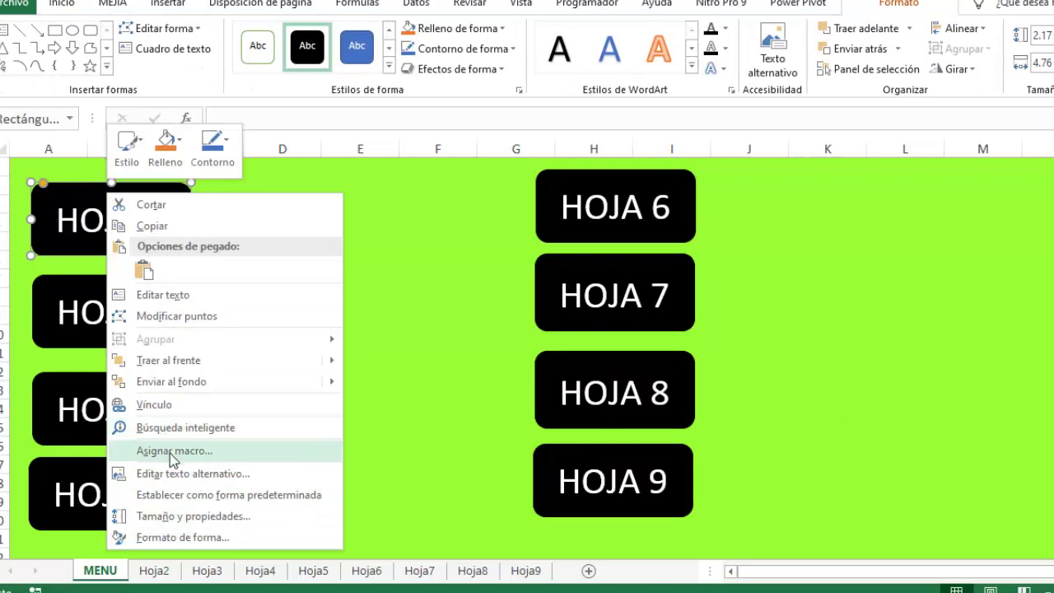
pyautogui.click(160, 405)
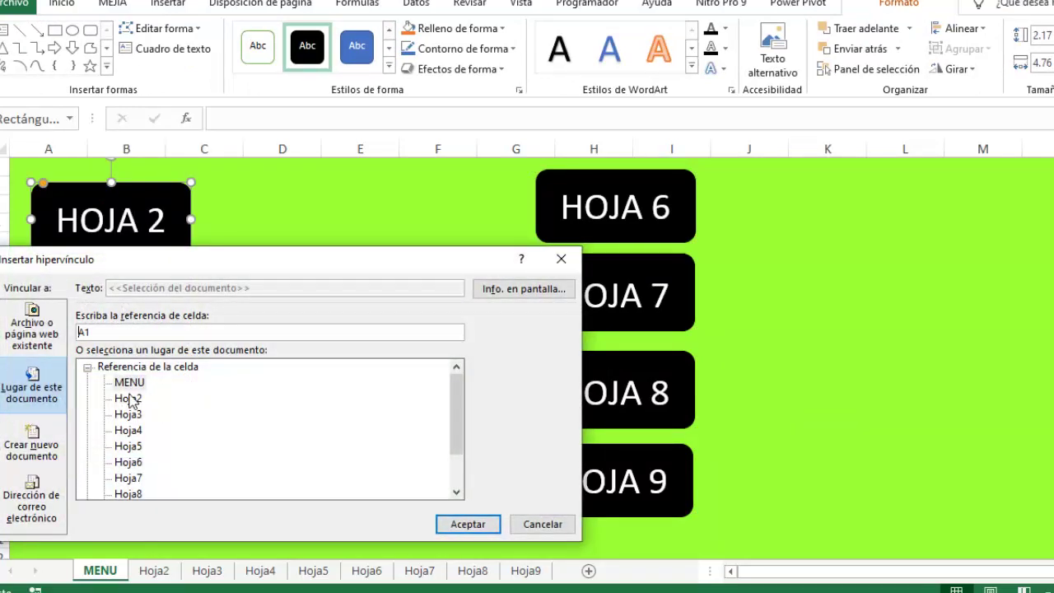
pyautogui.click(33, 326)
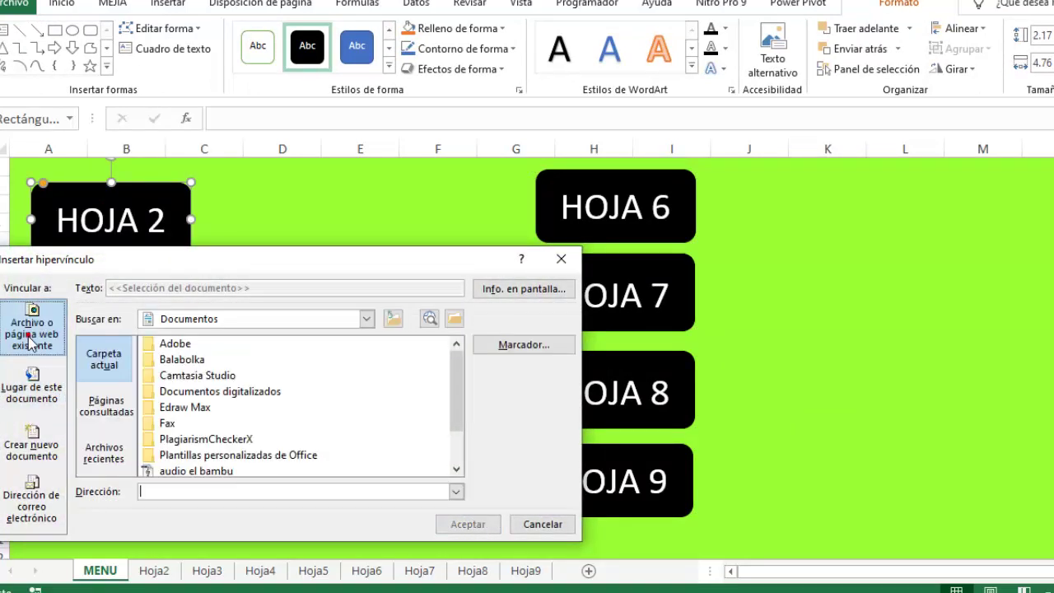
pyautogui.click(27, 385)
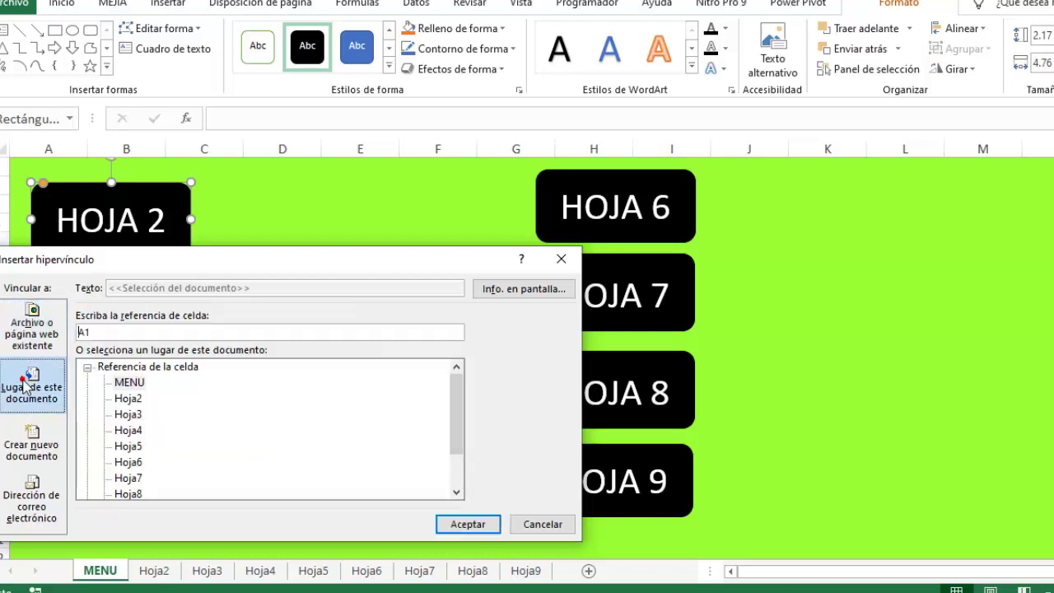
pyautogui.click(30, 331)
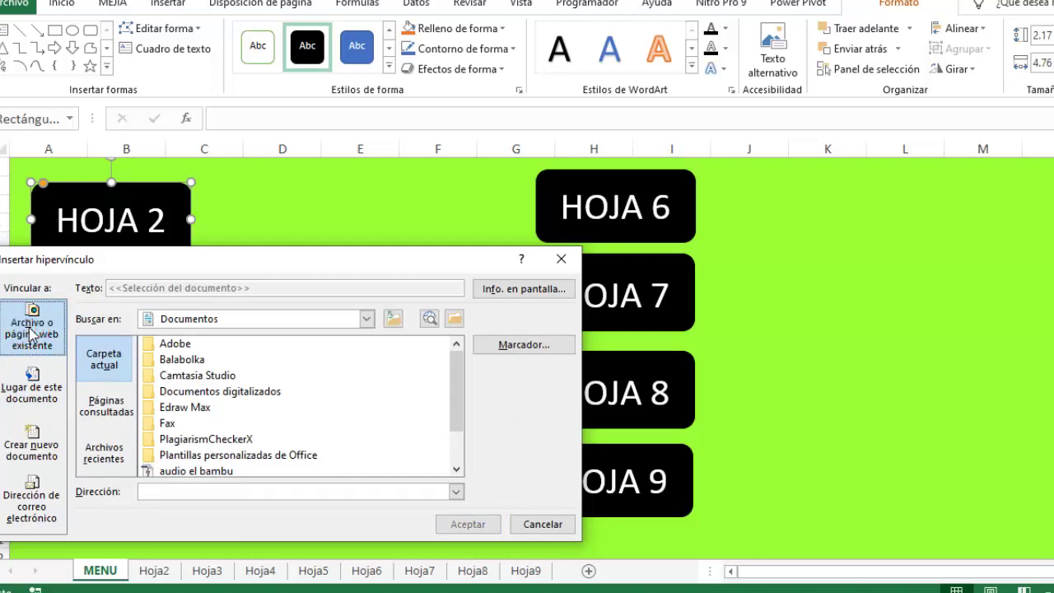
pyautogui.scroll(-1, 202, 407)
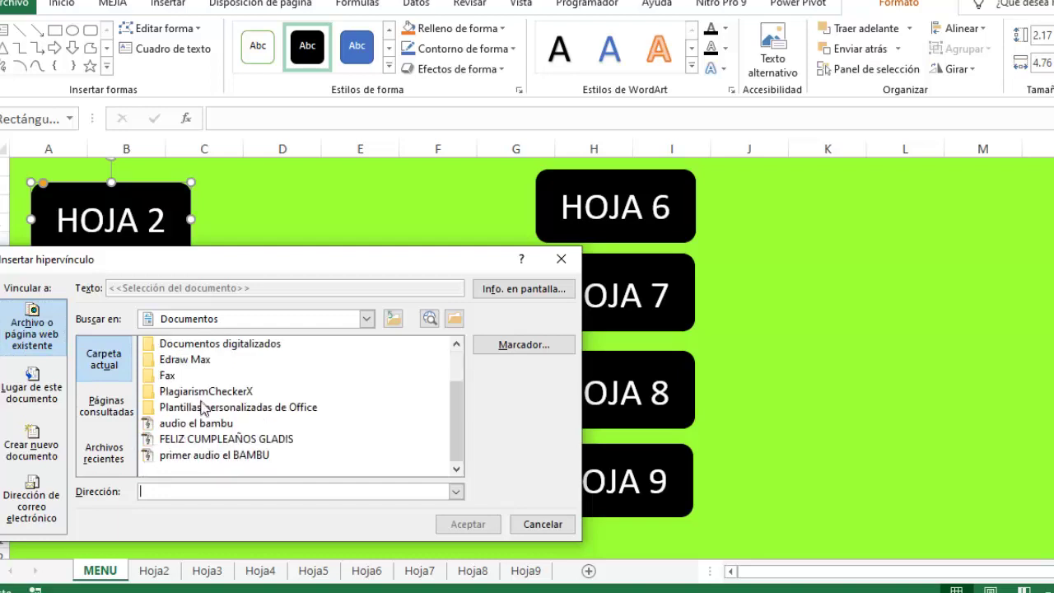
pyautogui.scroll(1, 203, 420)
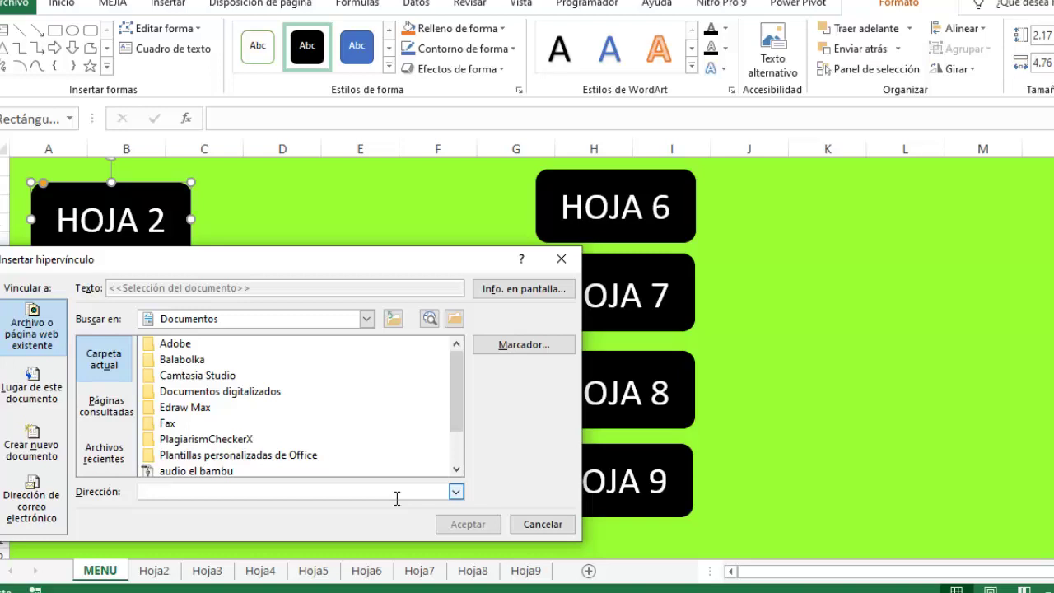
pyautogui.click(46, 392)
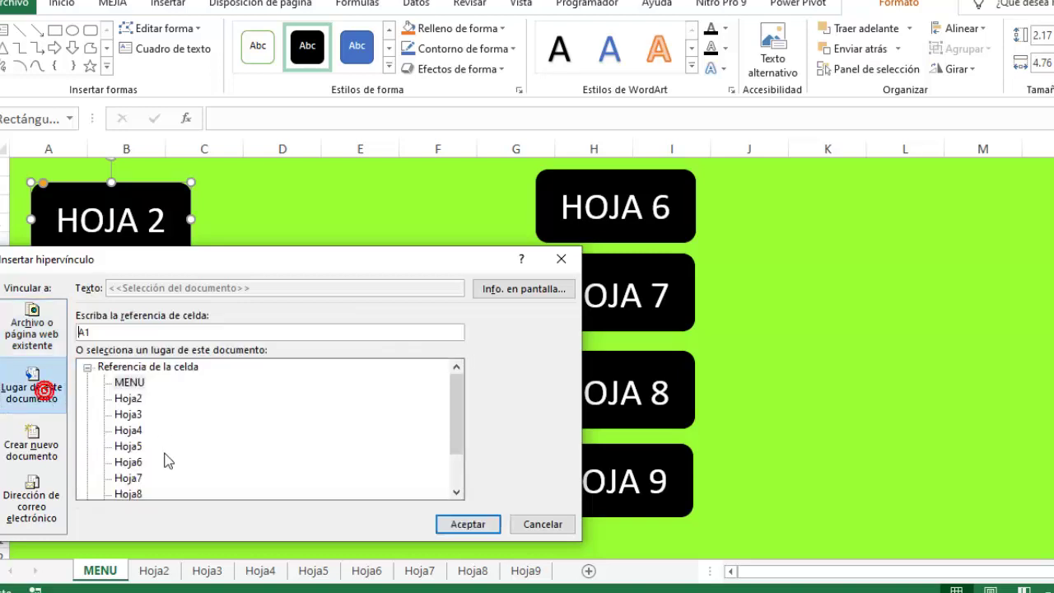
pyautogui.scroll(-1, 136, 389)
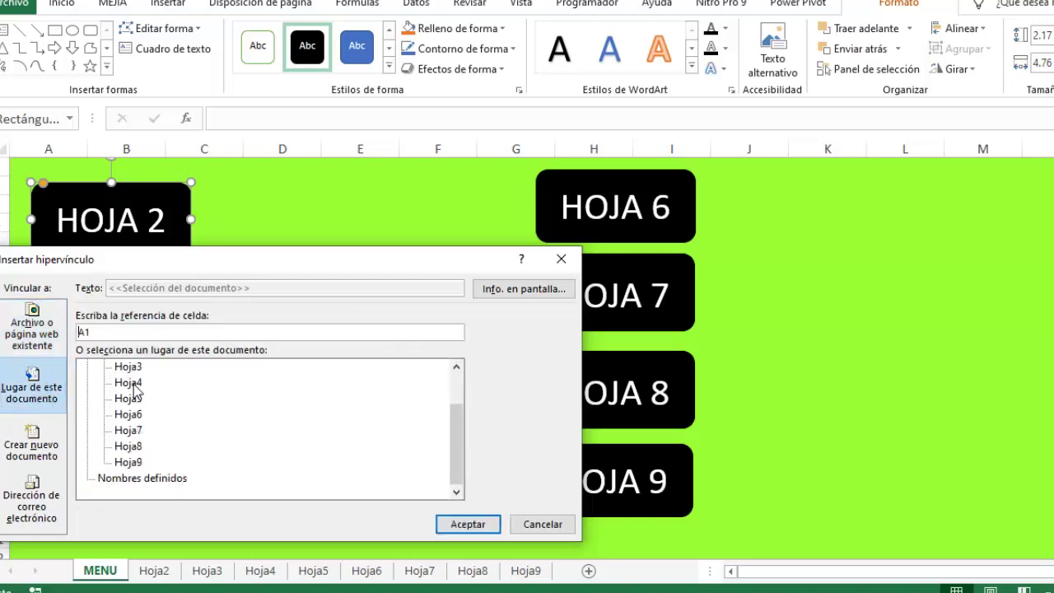
pyautogui.scroll(2, 147, 429)
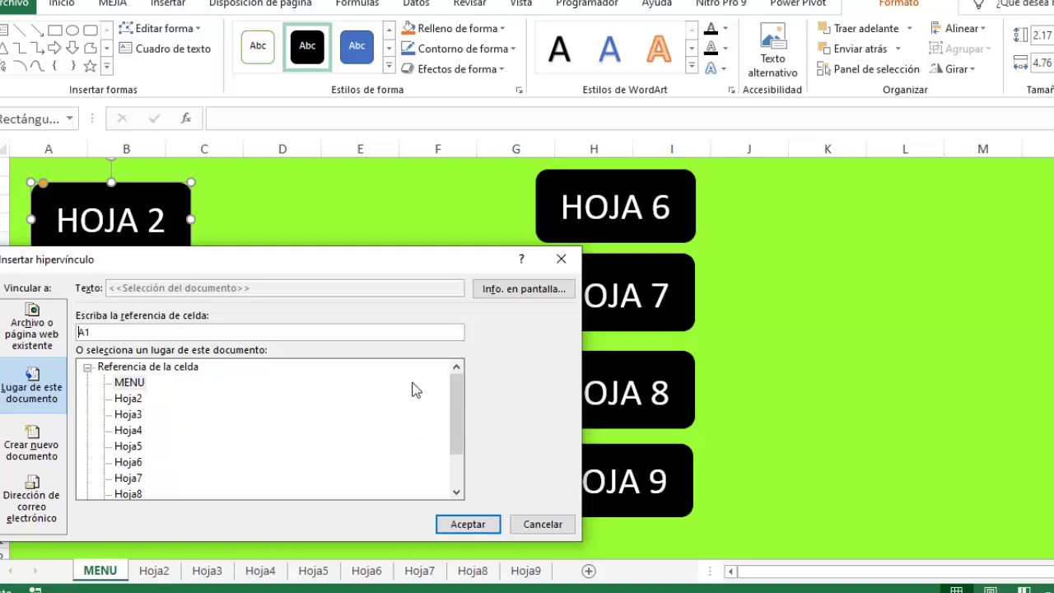
# Link HOJA 2 to sheet Hoja2 in this document and test the jump.
pyautogui.click(31, 448)
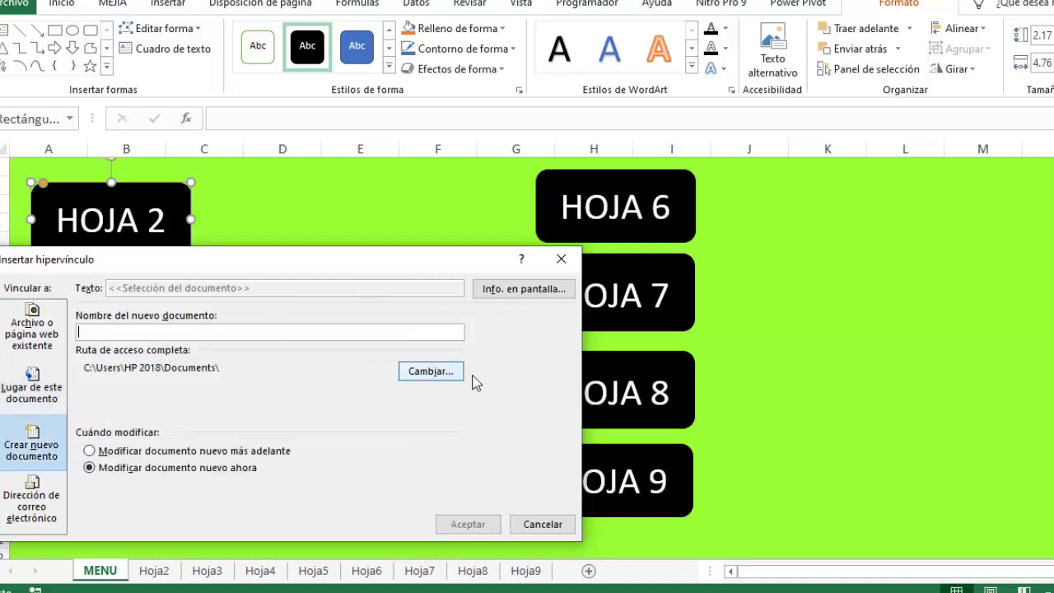
pyautogui.click(33, 393)
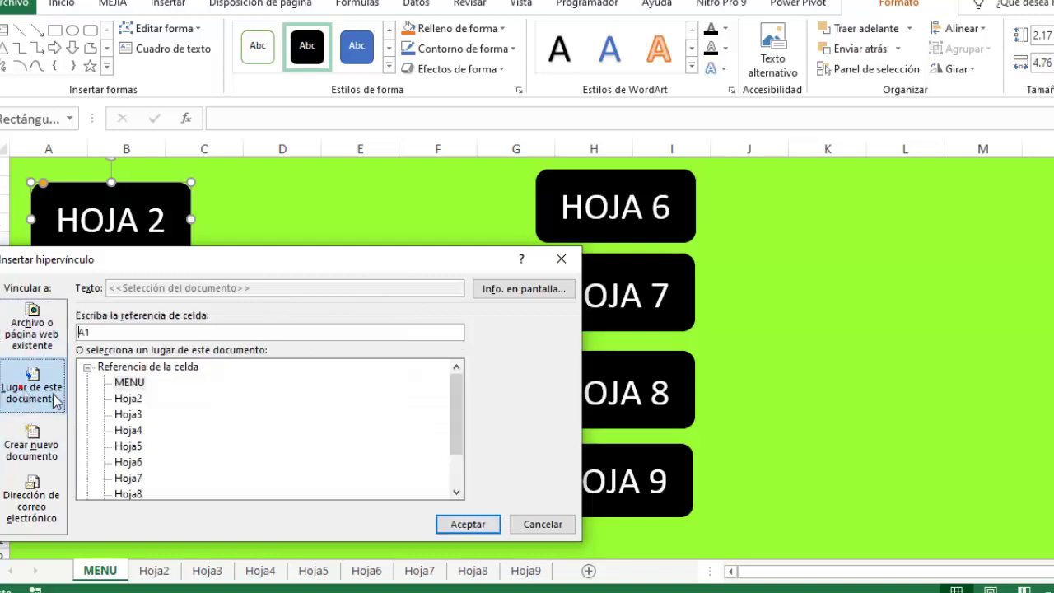
pyautogui.click(128, 399)
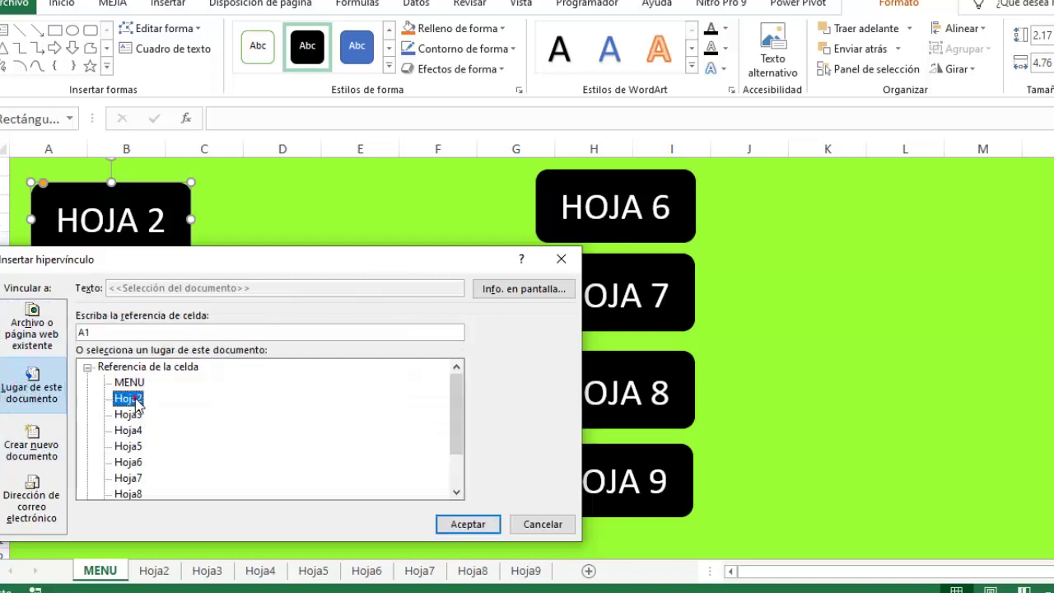
pyautogui.click(468, 524)
pyautogui.click(324, 372)
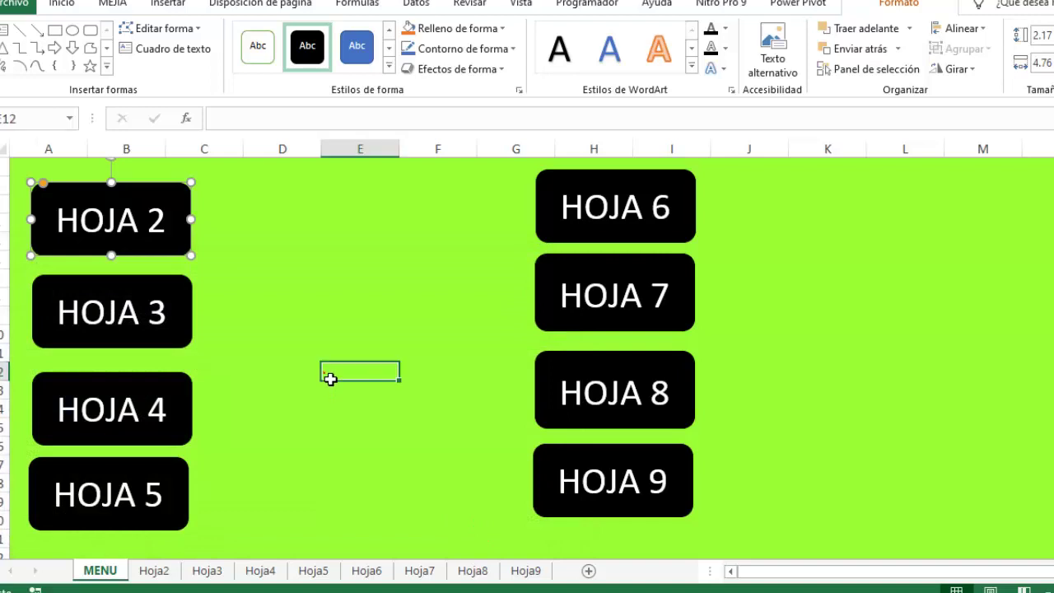
pyautogui.click(150, 225)
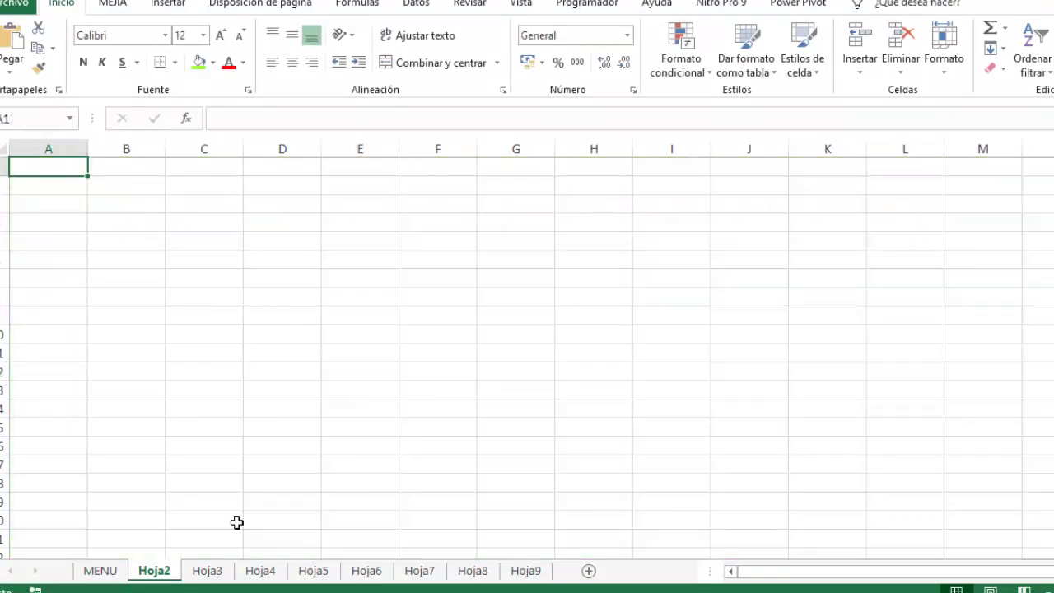
# Link the HOJA 3 button to sheet Hoja3, then test HOJA 2 opens Hoja2.
pyautogui.click(120, 569)
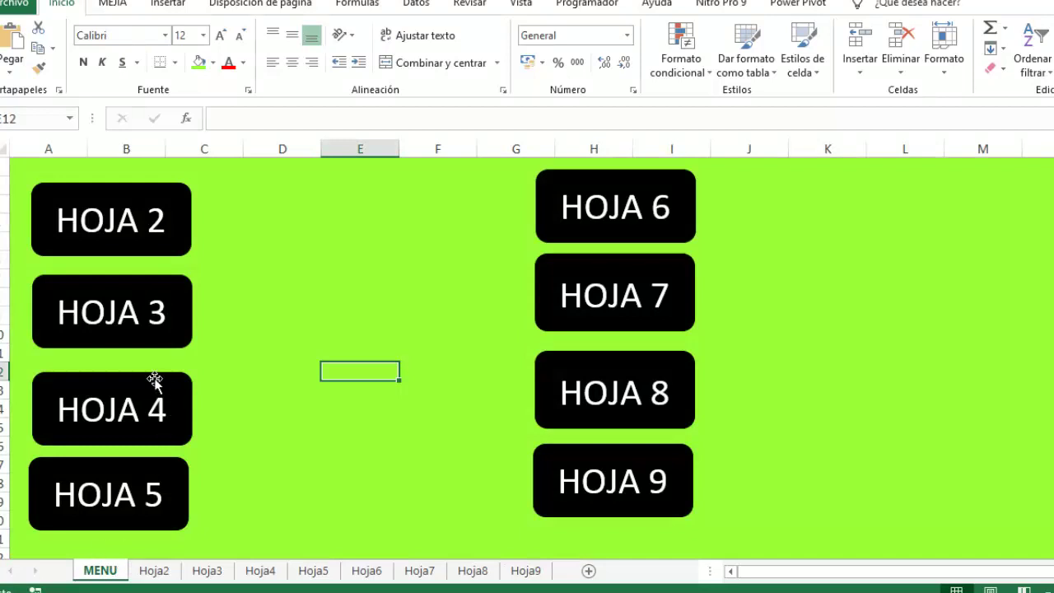
pyautogui.rightClick(142, 310)
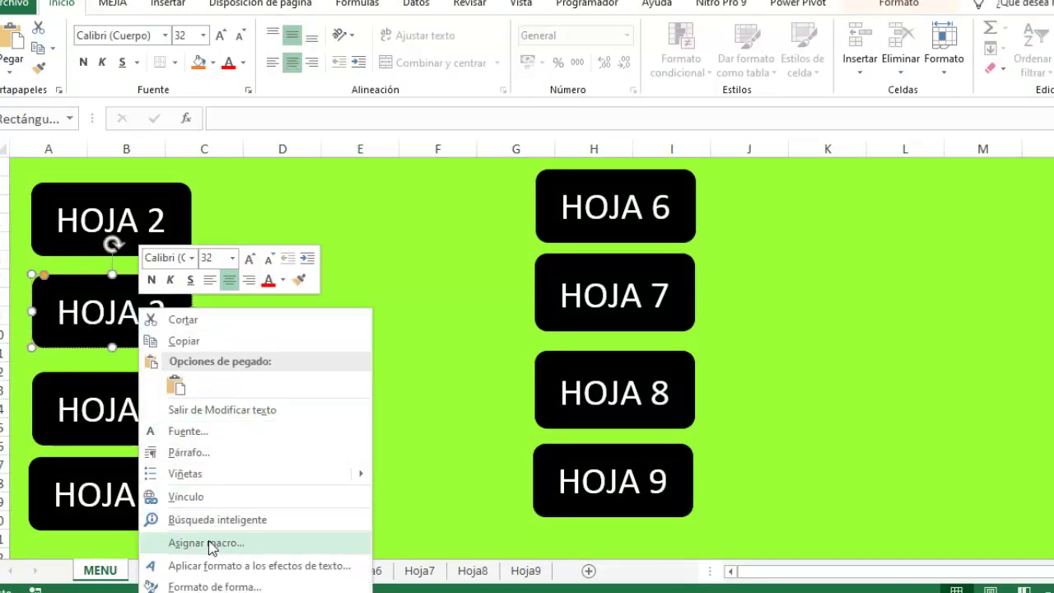
pyautogui.click(185, 499)
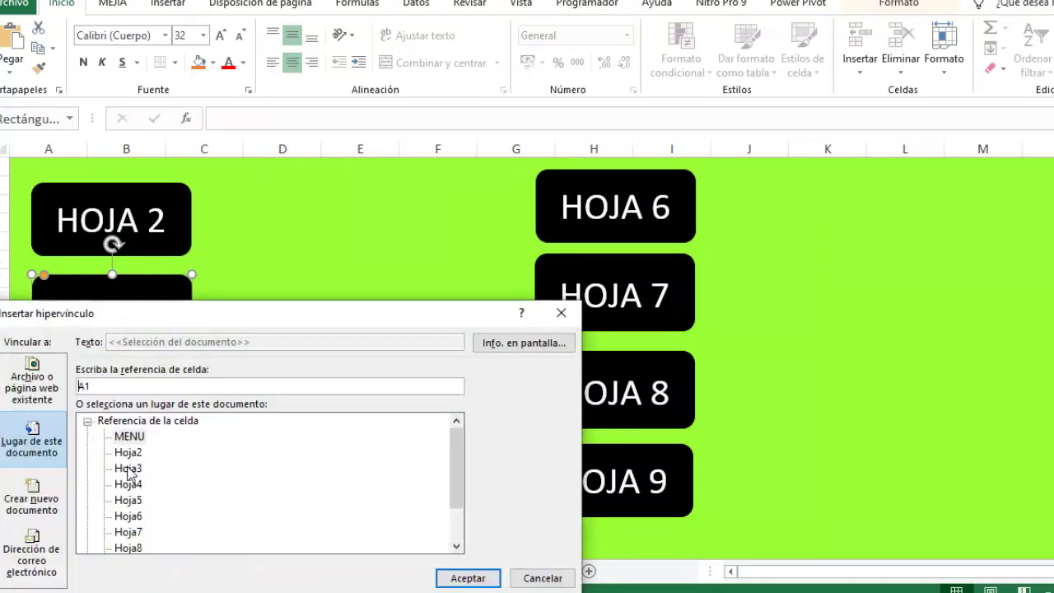
pyautogui.click(128, 468)
pyautogui.click(468, 578)
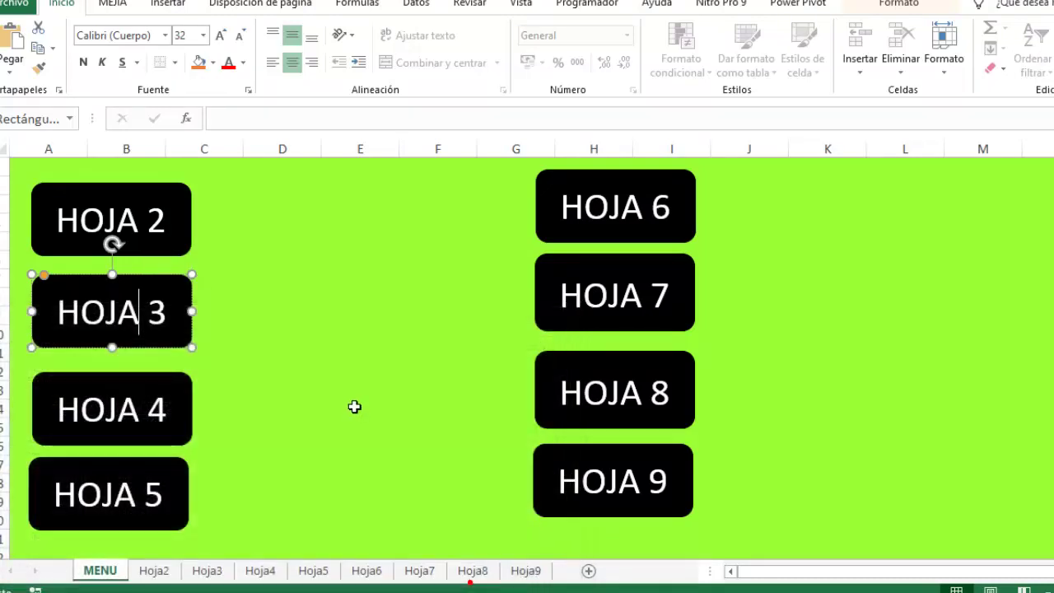
pyautogui.click(360, 333)
pyautogui.click(161, 237)
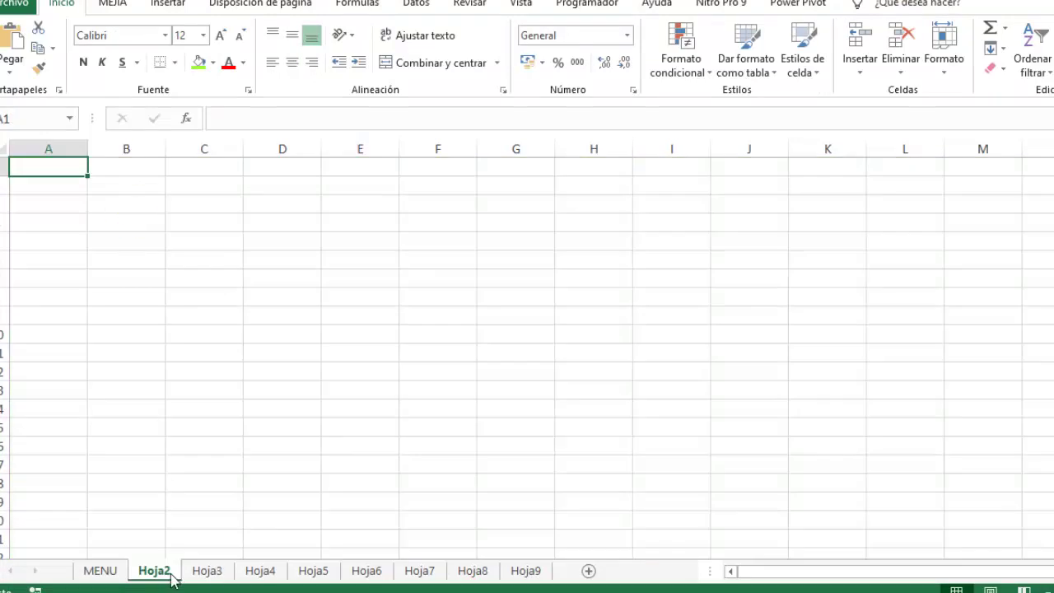
# Test HOJA 3, then move HOJA 5 right to column E and HOJA 4 lower.
pyautogui.click(117, 323)
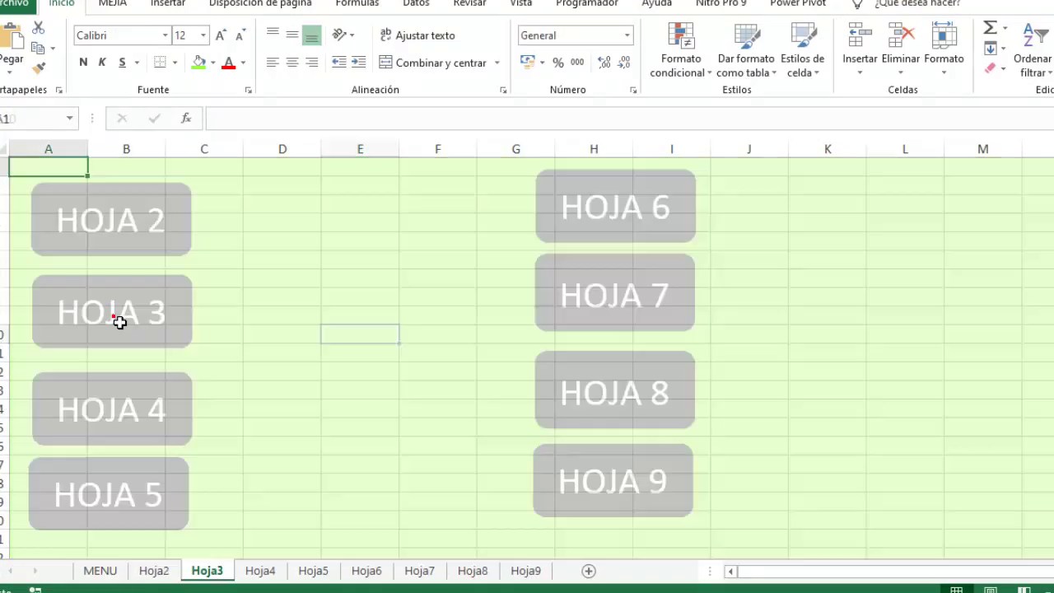
pyautogui.click(91, 575)
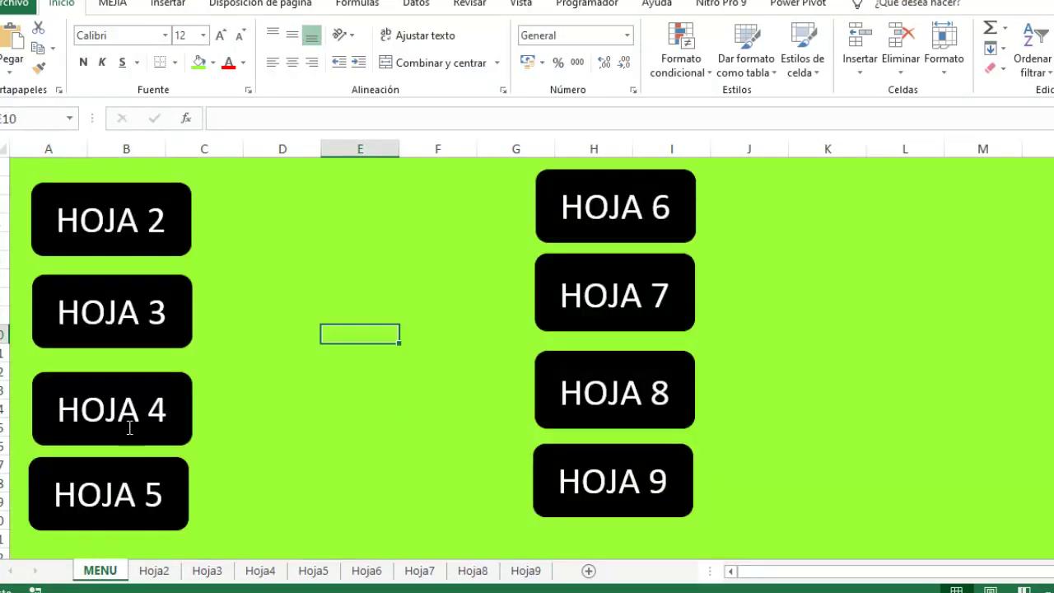
pyautogui.moveTo(108, 495); pyautogui.dragTo(339, 499)
pyautogui.moveTo(103, 404); pyautogui.dragTo(104, 447)
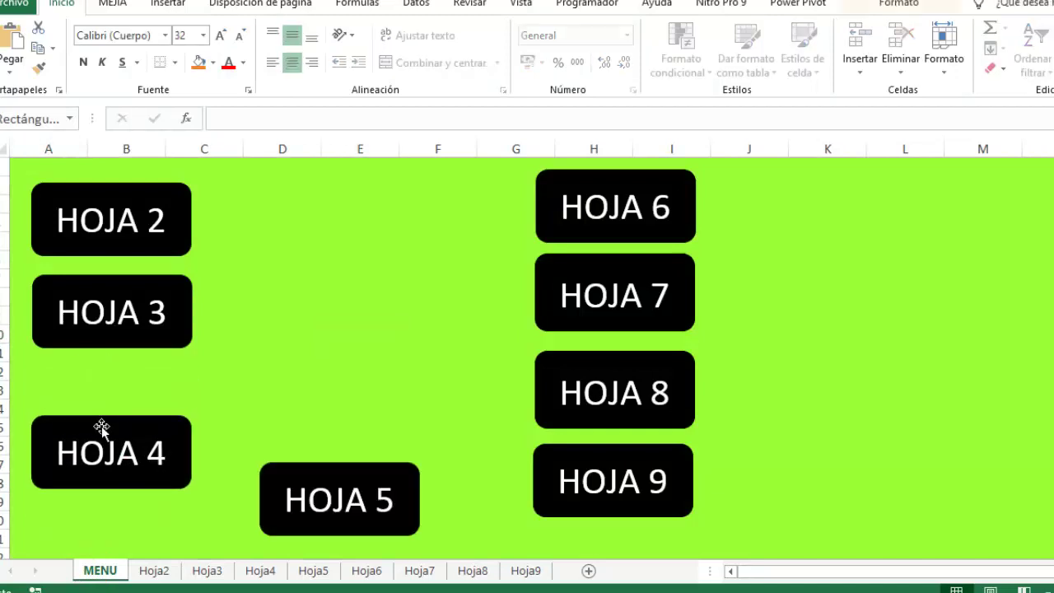
# Move HOJA 3 lower and nudge HOJA 2 slightly down-right.
pyautogui.rightClick(109, 292)
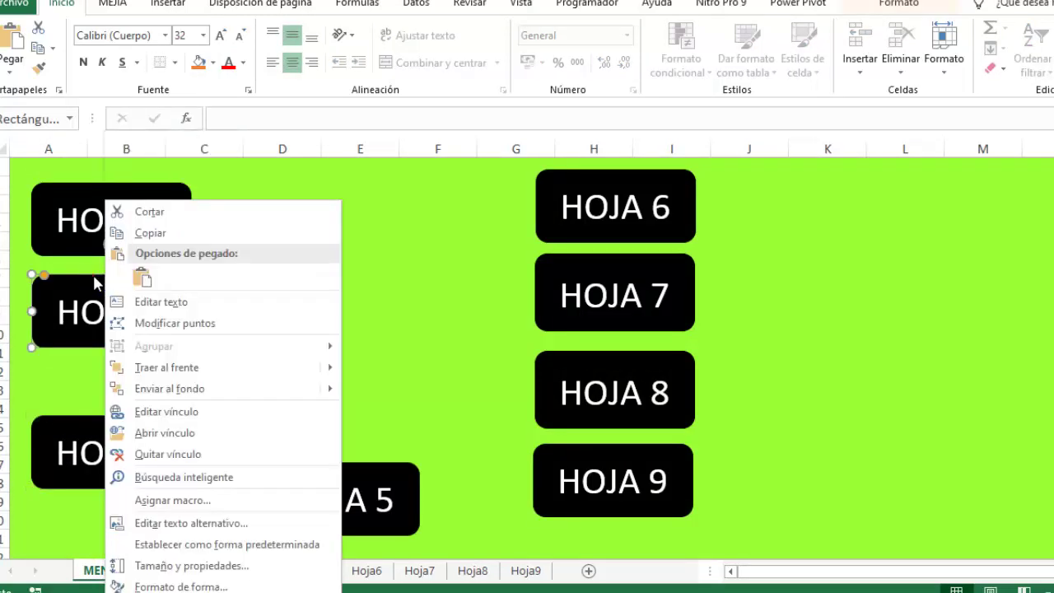
pyautogui.click(101, 285)
pyautogui.moveTo(100, 286); pyautogui.dragTo(97, 311)
pyautogui.rightClick(105, 185)
pyautogui.click(104, 191)
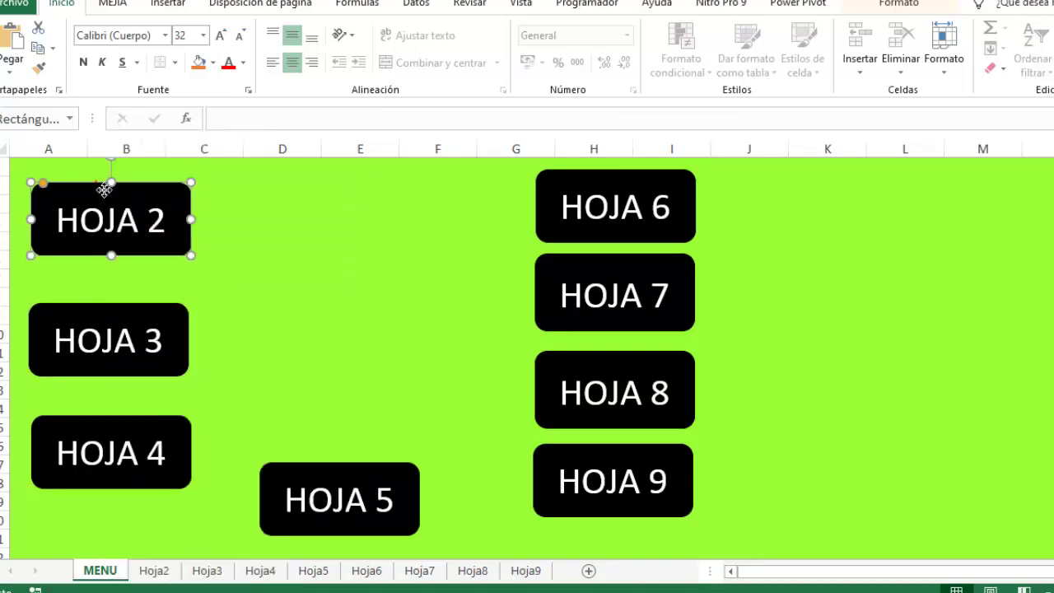
pyautogui.moveTo(104, 193); pyautogui.dragTo(106, 199)
pyautogui.click(290, 295)
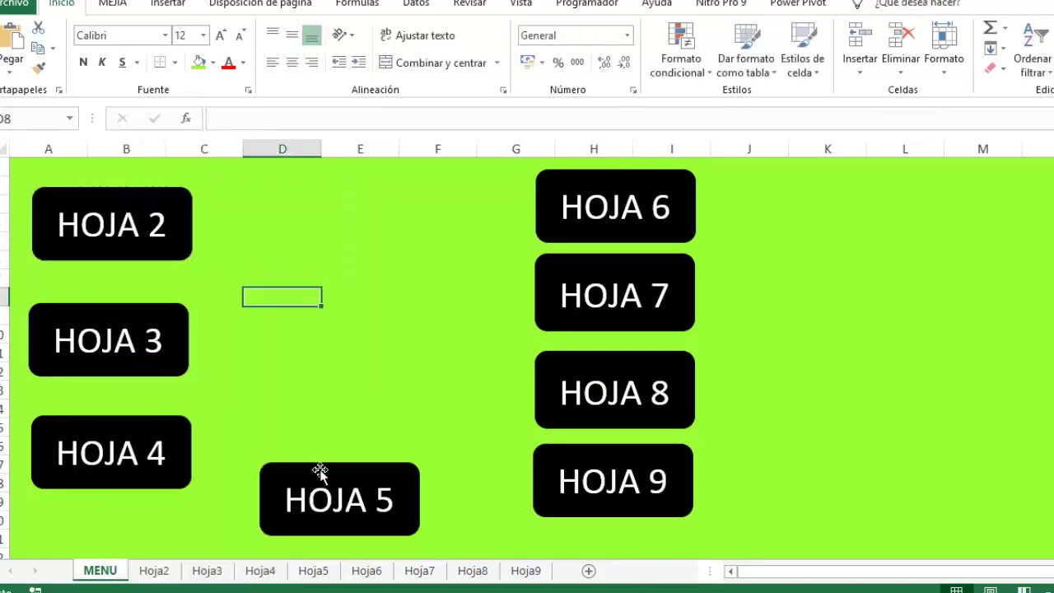
# Rename sheet Hoja2 to HOJA2, then test the HOJA 2 button from MENU.
pyautogui.rightClick(148, 577)
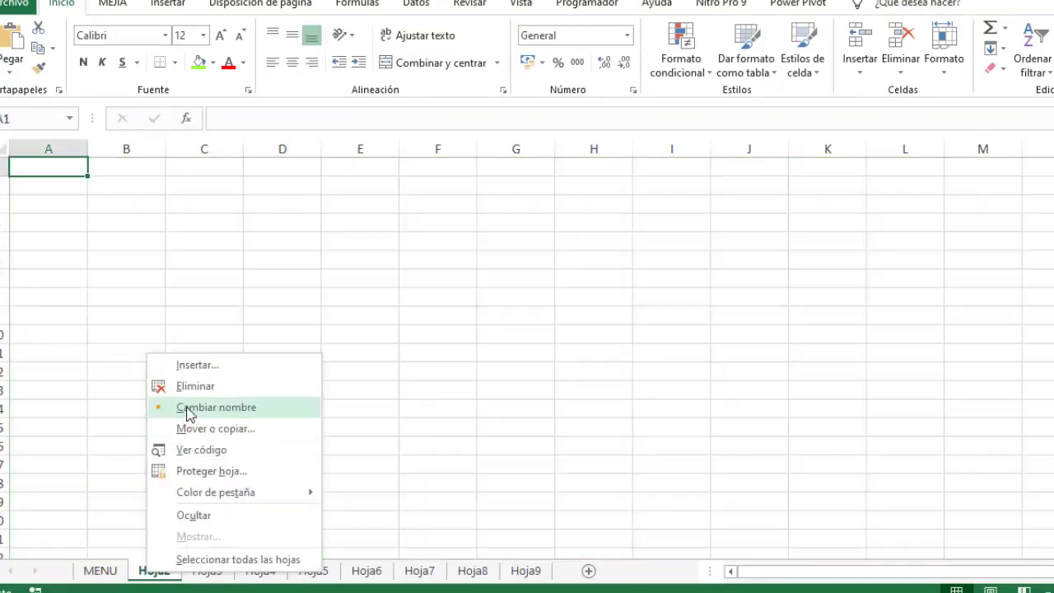
pyautogui.click(189, 407)
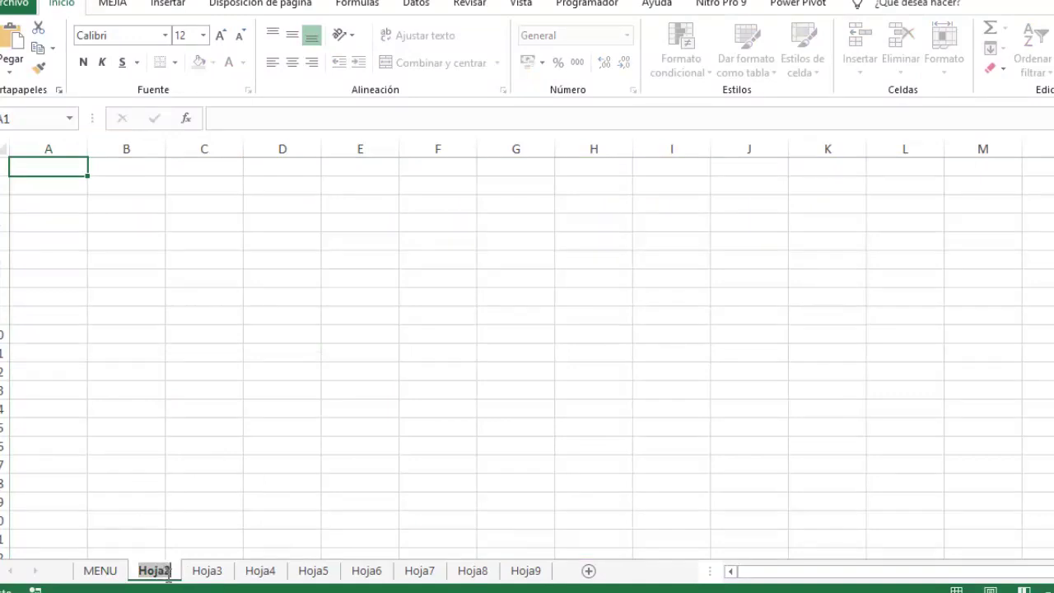
pyautogui.press('BackSpace')
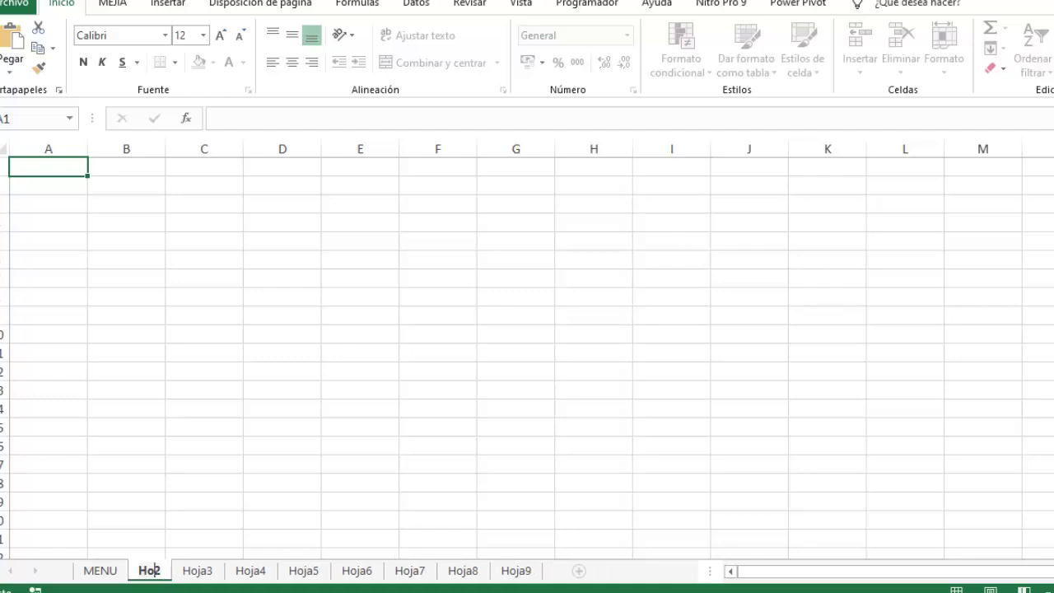
pyautogui.press('BackSpace')
pyautogui.press('BackSpace')
pyautogui.write('OJA')
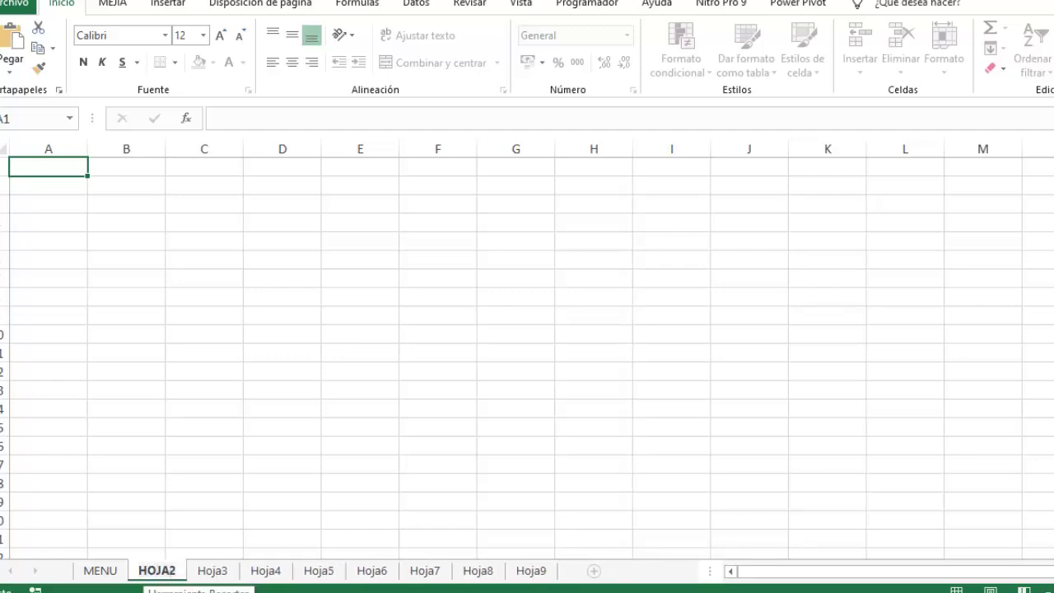
pyautogui.click(205, 485)
pyautogui.click(122, 569)
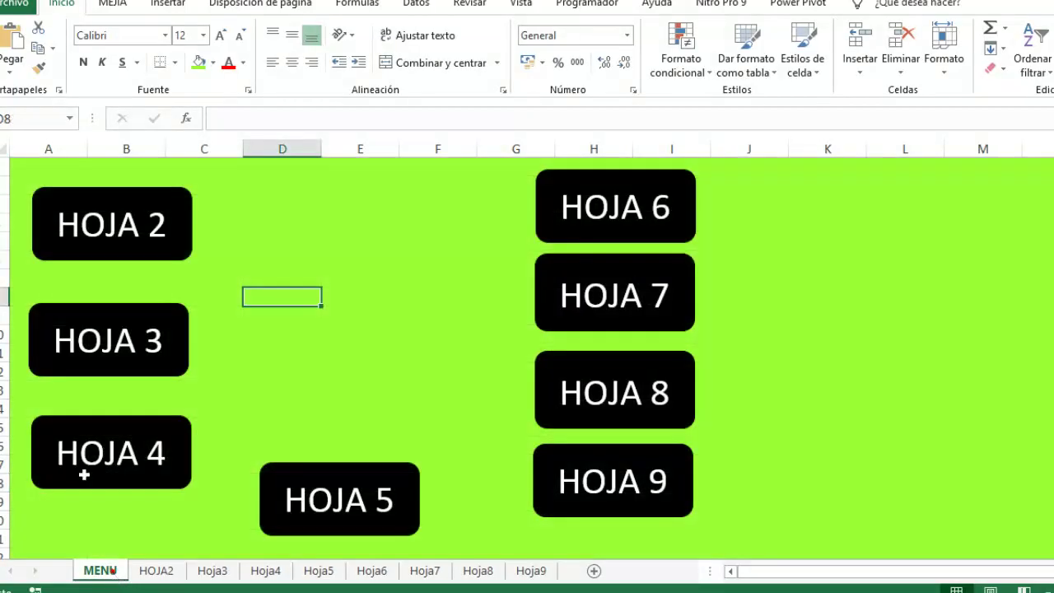
pyautogui.click(120, 232)
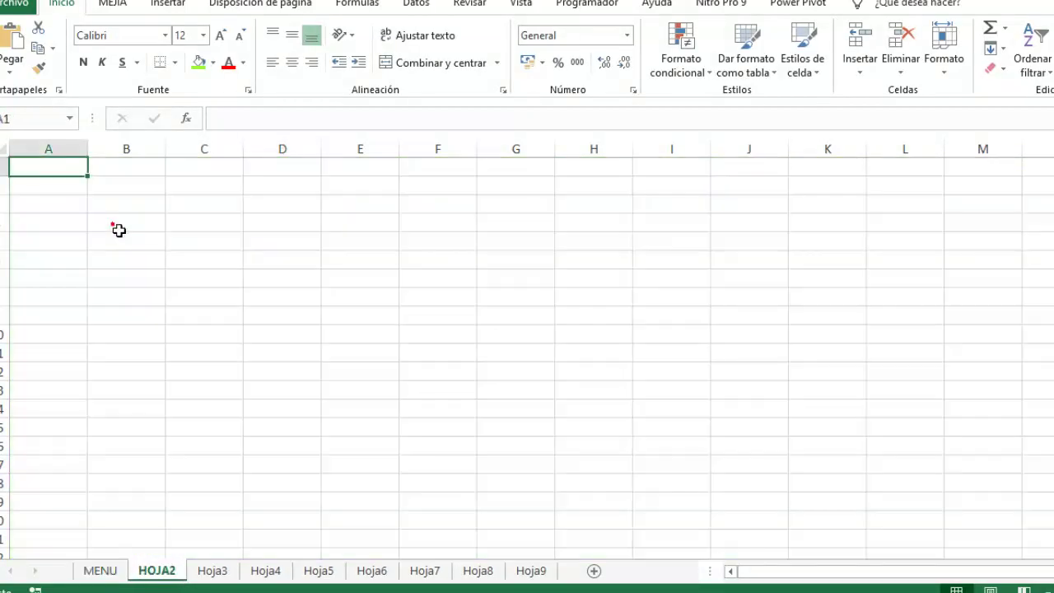
# Edit the HOJA2 sheet name again and return to MENU.
pyautogui.rightClick(170, 572)
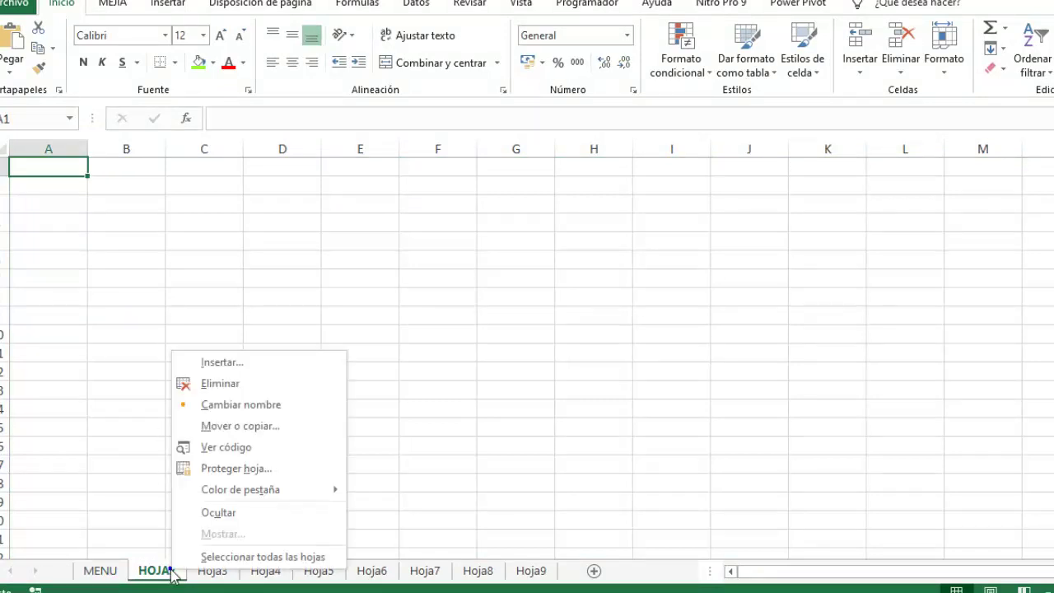
pyautogui.click(236, 401)
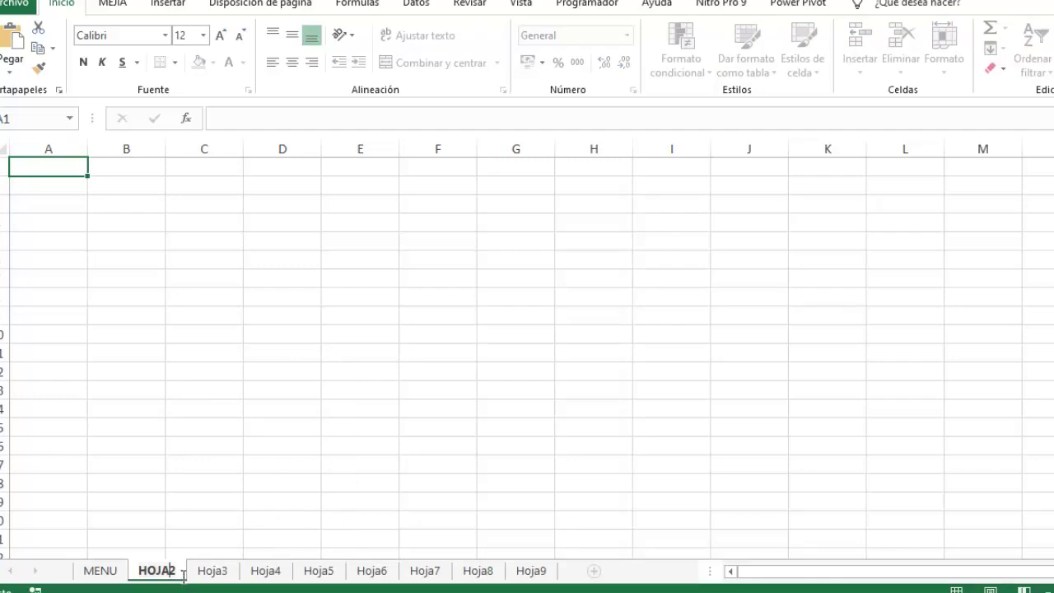
pyautogui.click(182, 576)
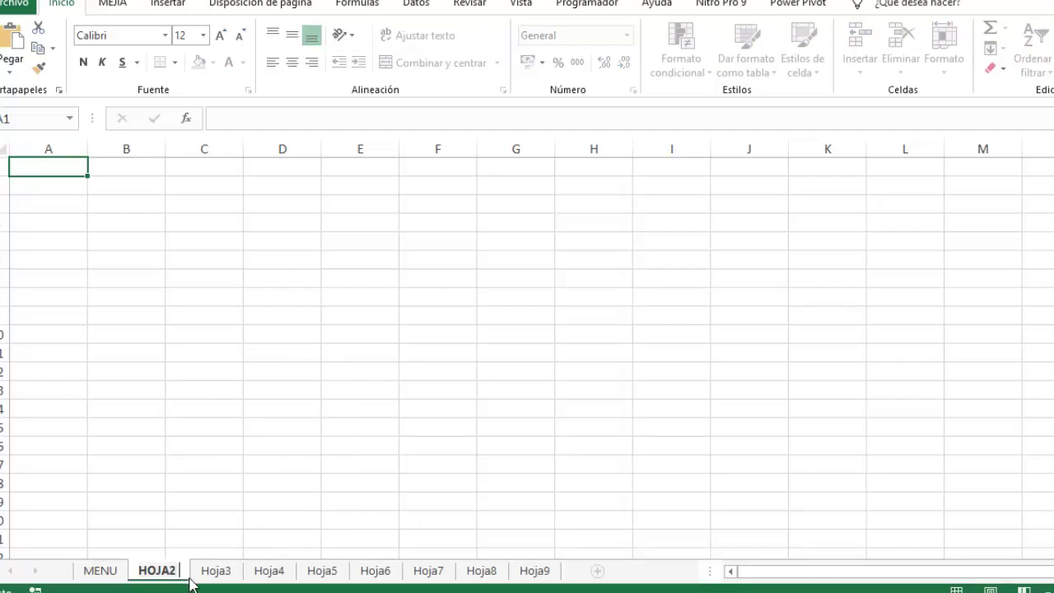
pyautogui.click(88, 571)
# Dismiss the invalid-reference warning, relink HOJA 2 to the 'HOJA2 ' sheet, and test it.
pyautogui.click(156, 227)
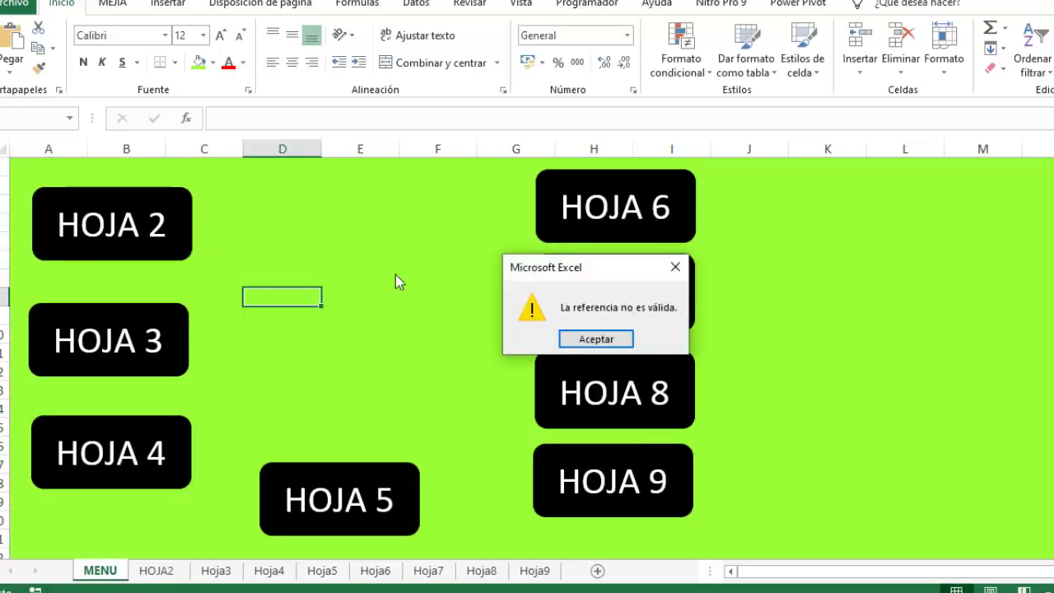
pyautogui.click(598, 341)
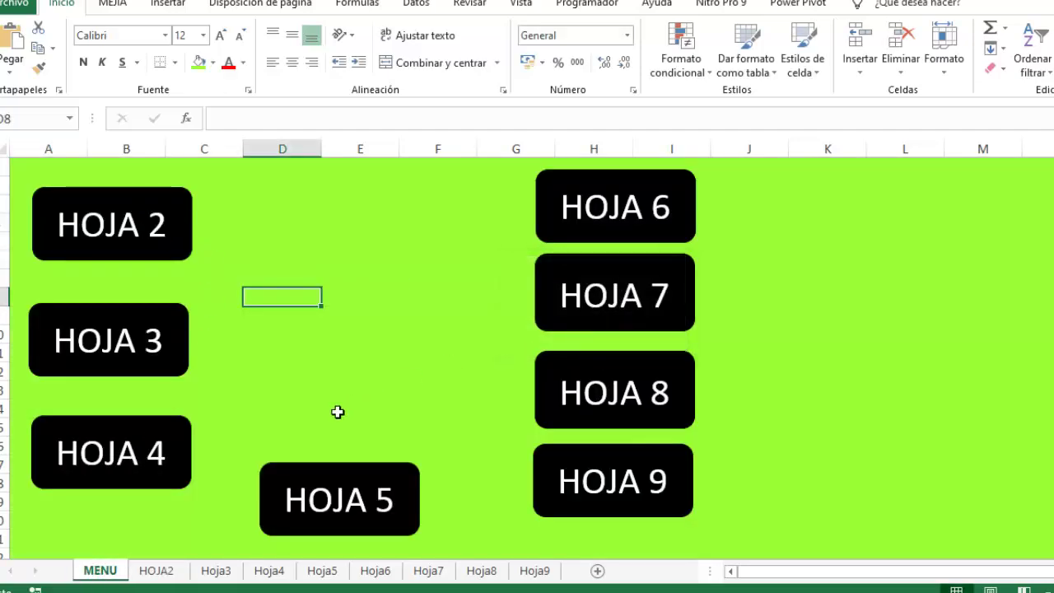
pyautogui.click(204, 390)
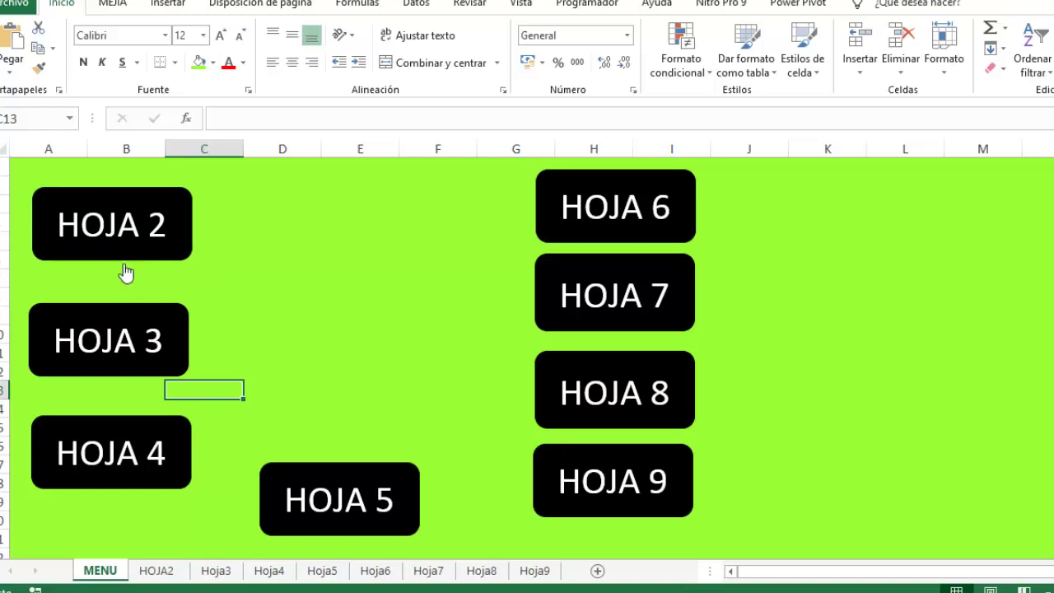
pyautogui.rightClick(112, 196)
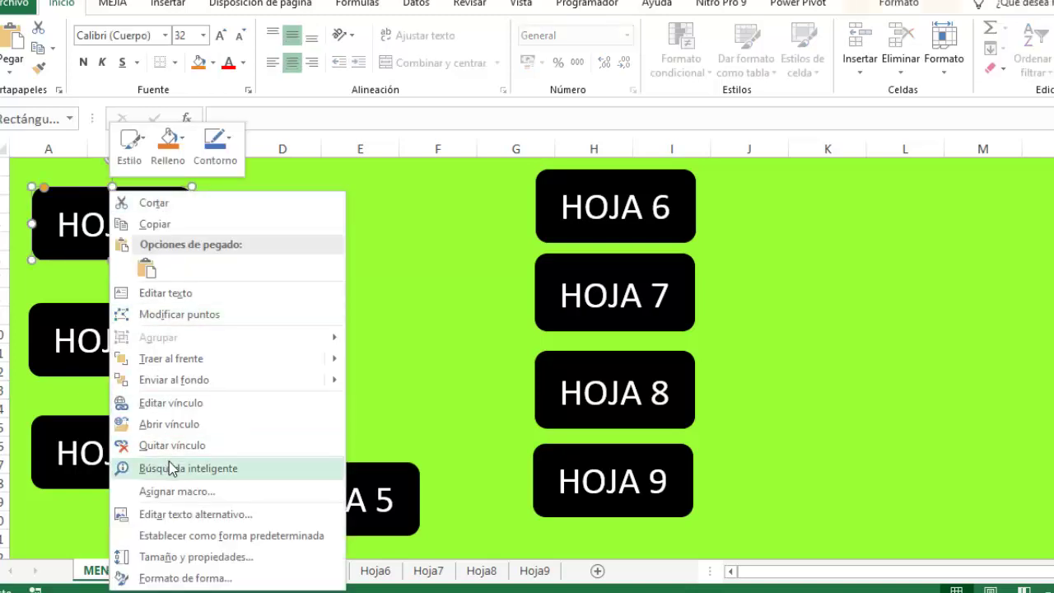
pyautogui.click(170, 403)
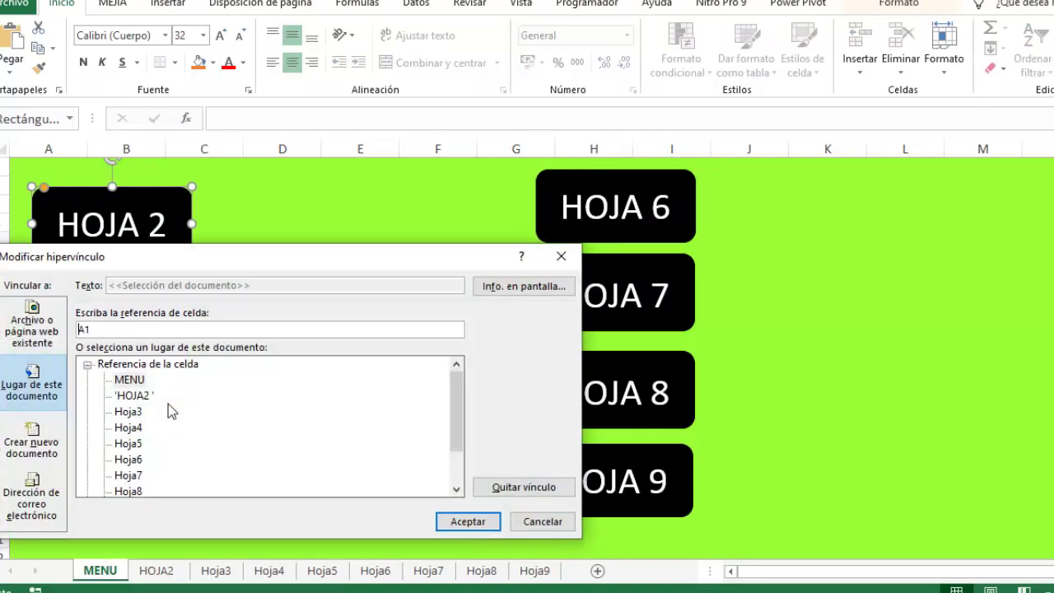
pyautogui.click(135, 396)
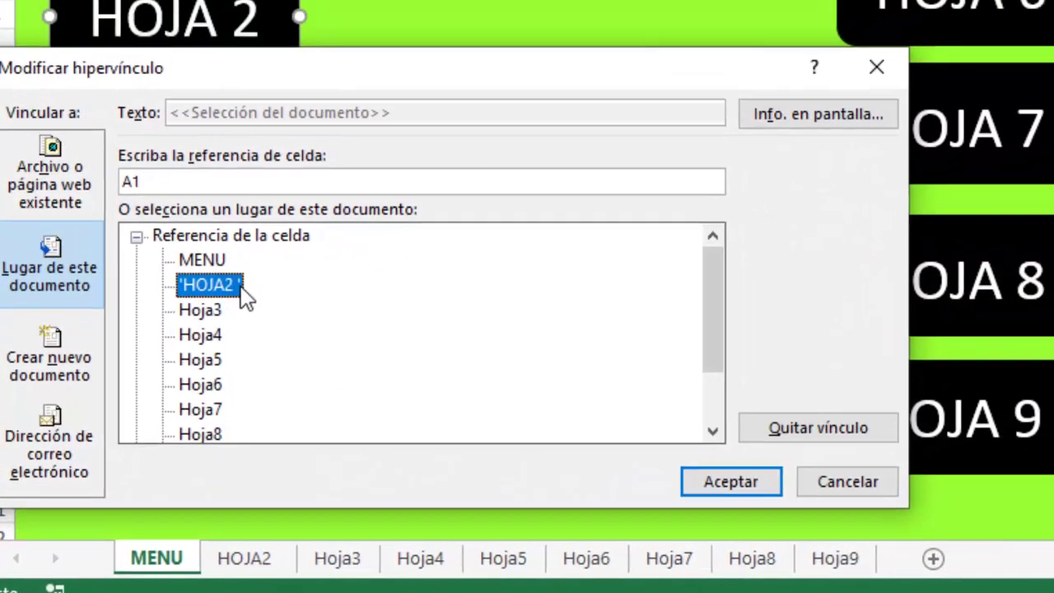
pyautogui.click(731, 482)
pyautogui.click(178, 172)
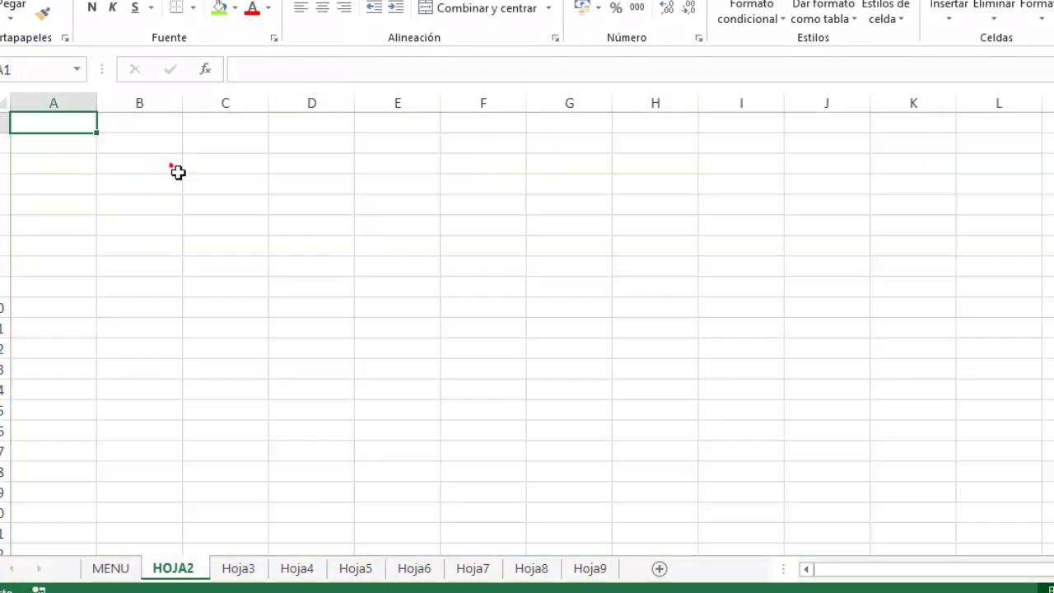
pyautogui.click(107, 568)
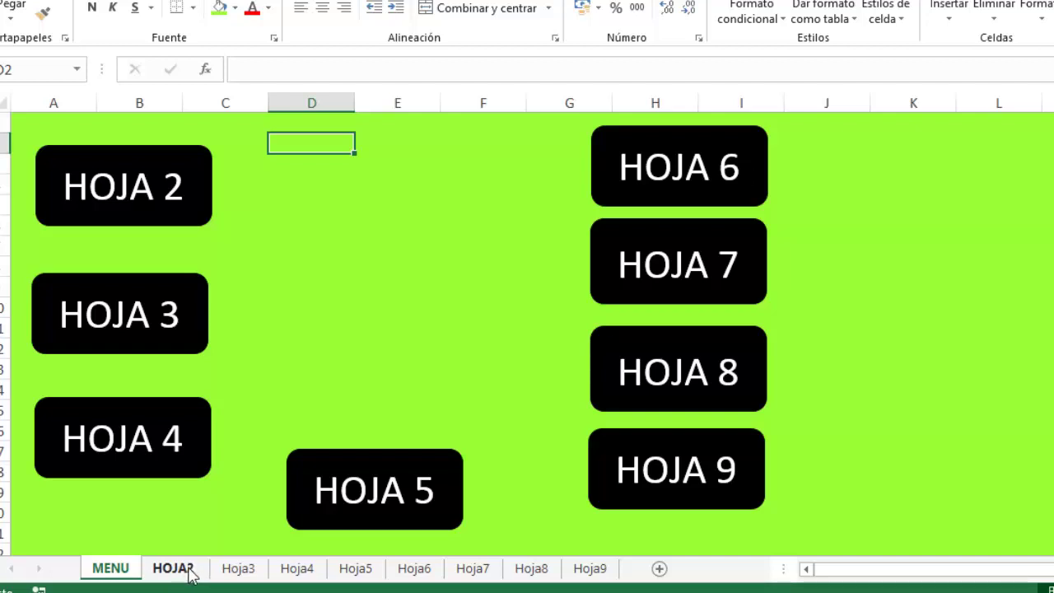
# Rename the Hoja3 sheet to MEJIA and return to MENU.
pyautogui.rightClick(182, 571)
pyautogui.click(240, 570)
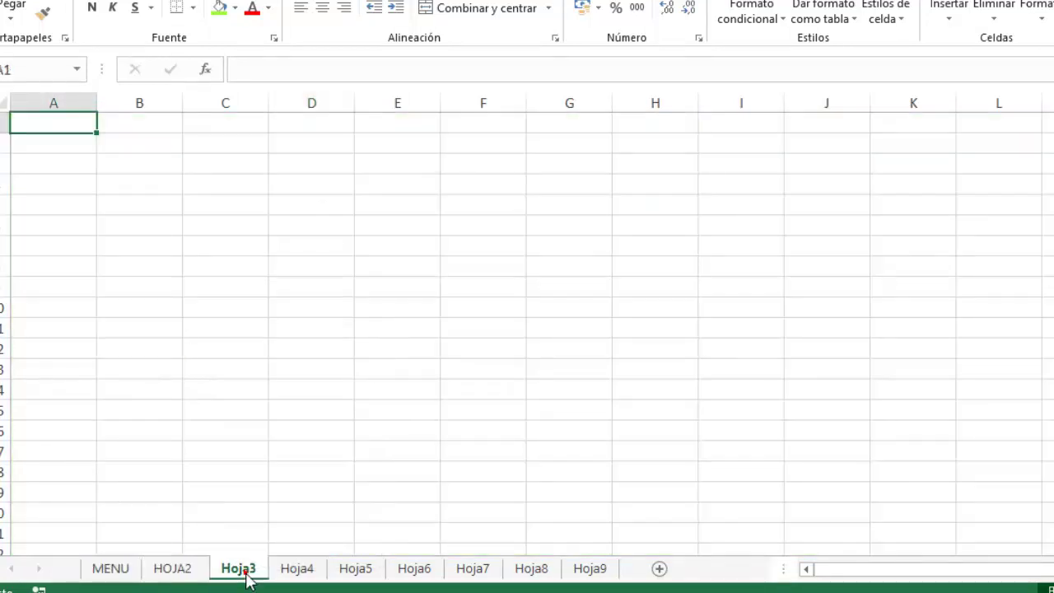
pyautogui.rightClick(248, 576)
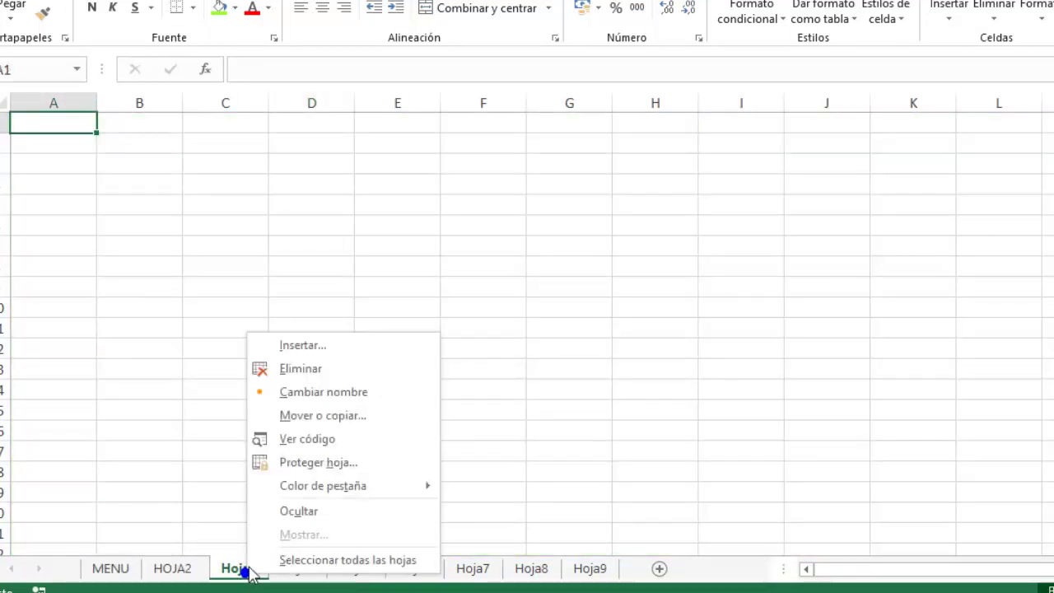
pyautogui.click(336, 396)
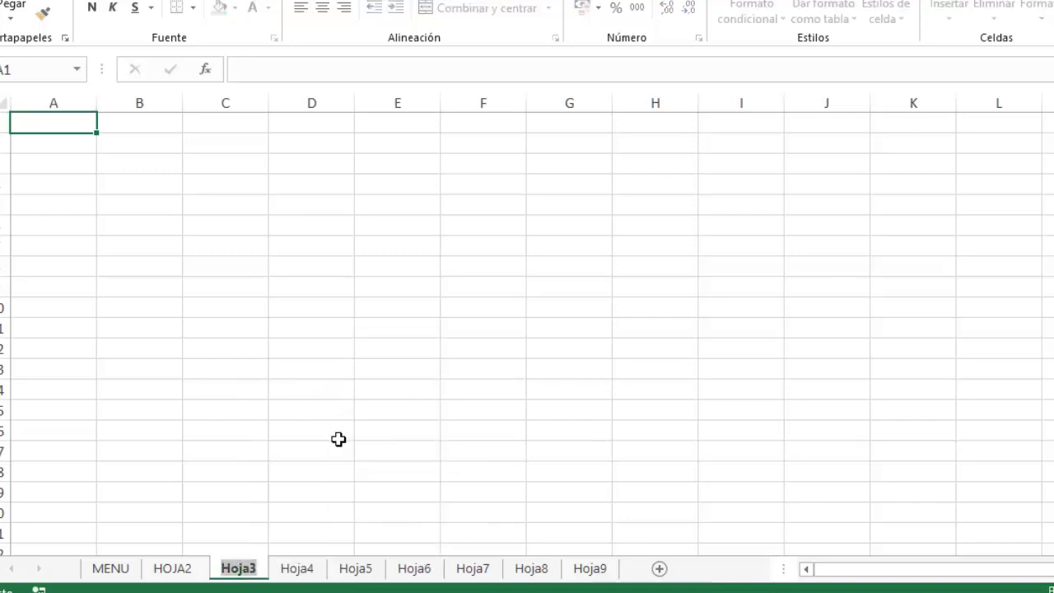
pyautogui.write('MEJIA')
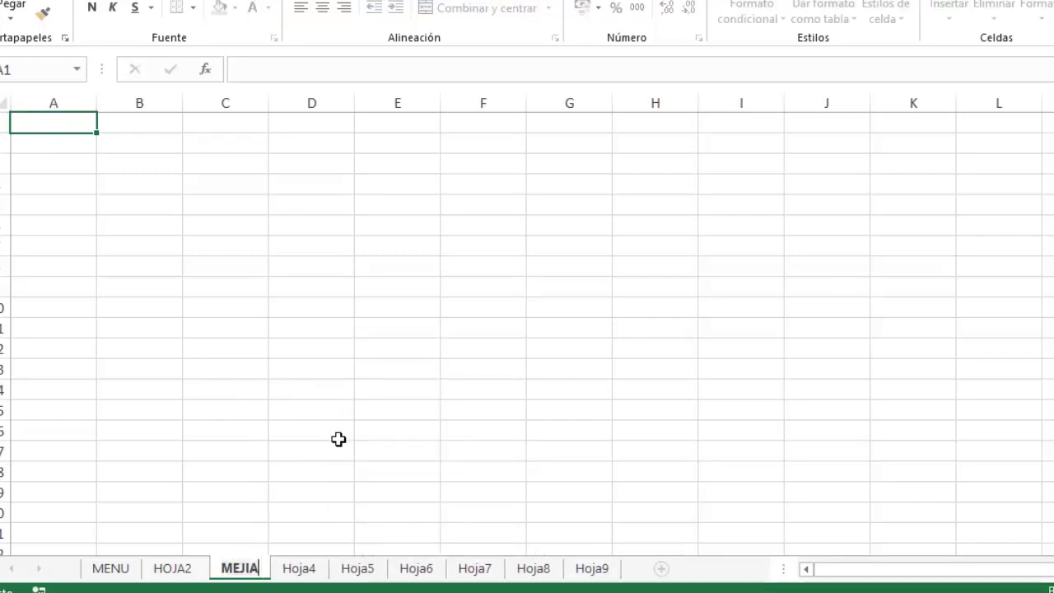
pyautogui.click(326, 435)
pyautogui.click(94, 572)
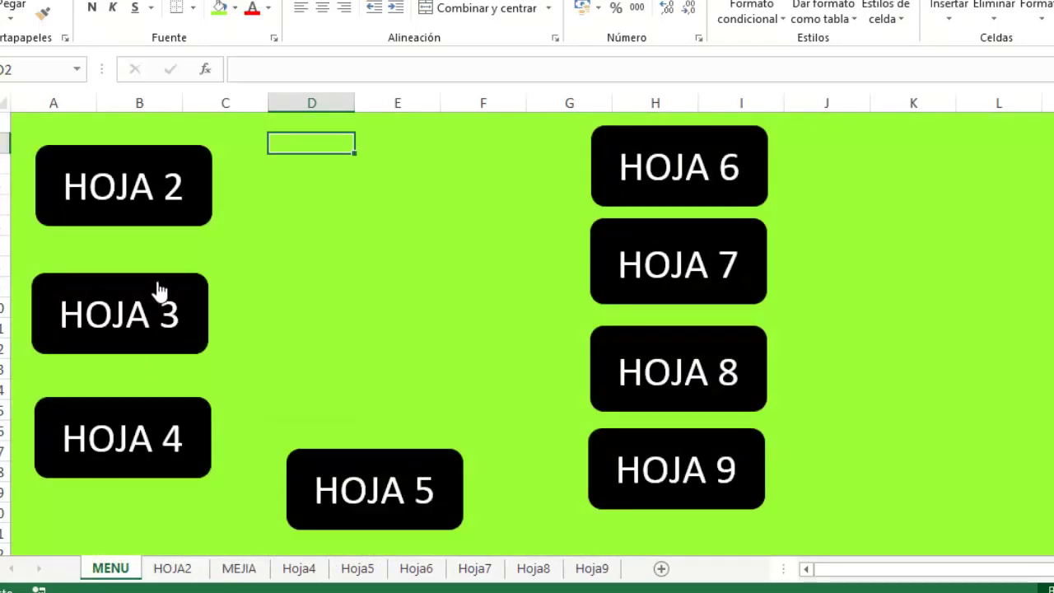
# Dismiss HOJA 3's invalid-reference warning, relink it to MEJIA, and test it.
pyautogui.click(152, 319)
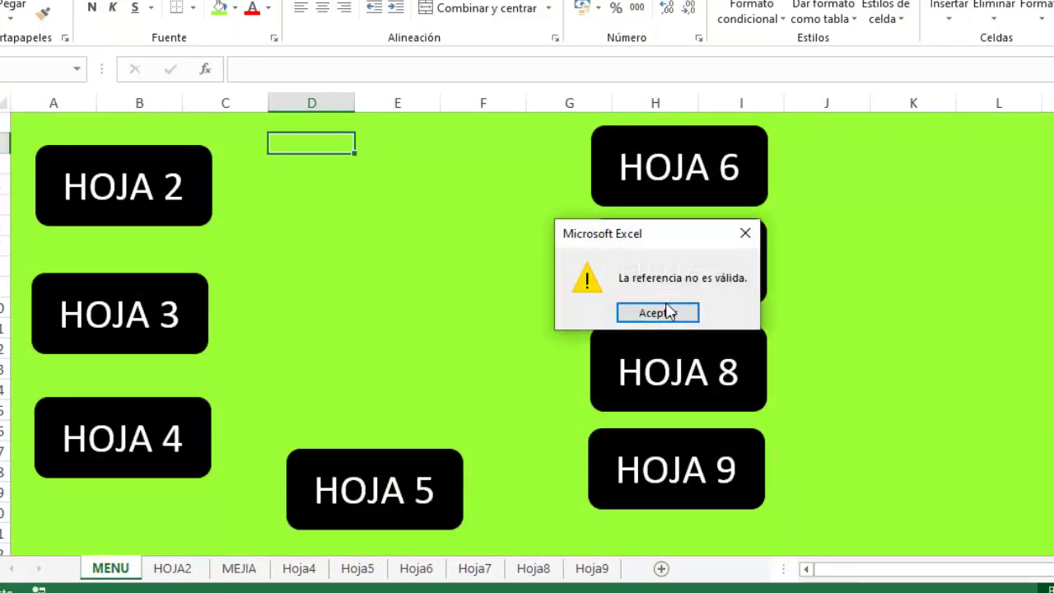
pyautogui.click(666, 305)
pyautogui.rightClick(146, 308)
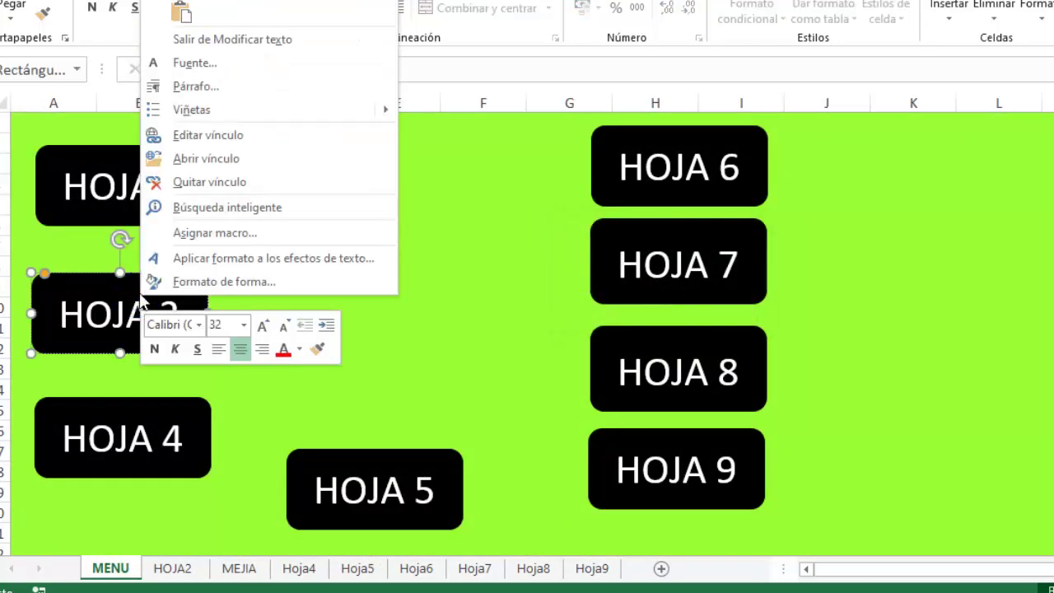
pyautogui.click(205, 137)
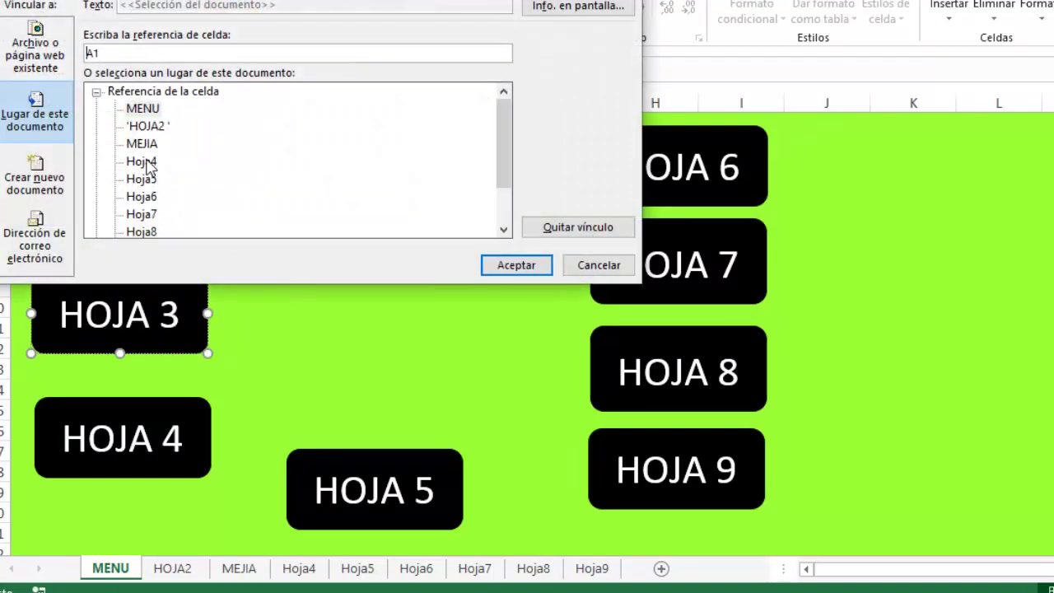
pyautogui.click(143, 146)
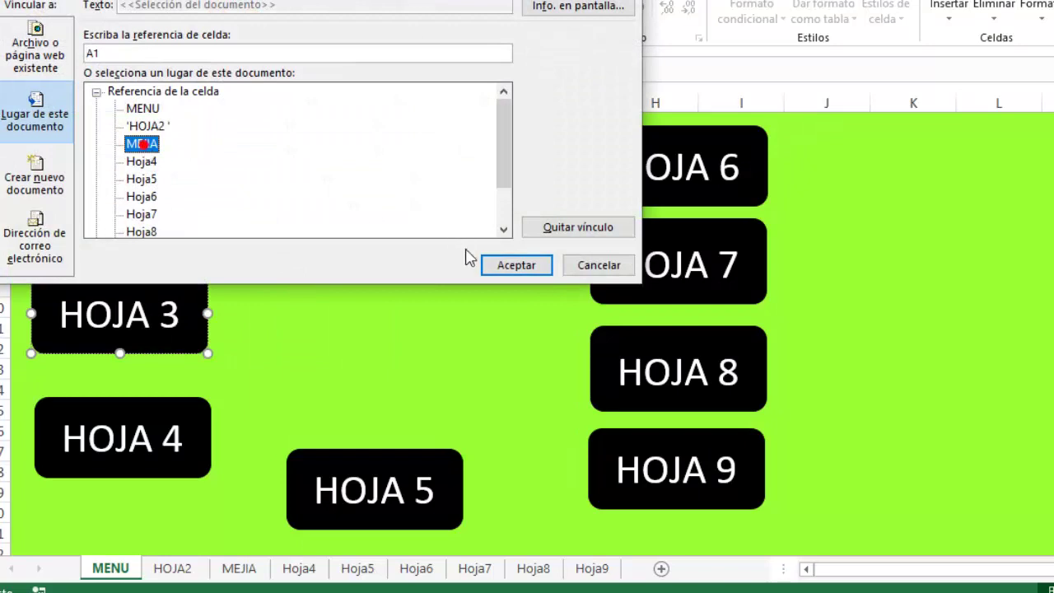
pyautogui.click(516, 265)
pyautogui.click(402, 329)
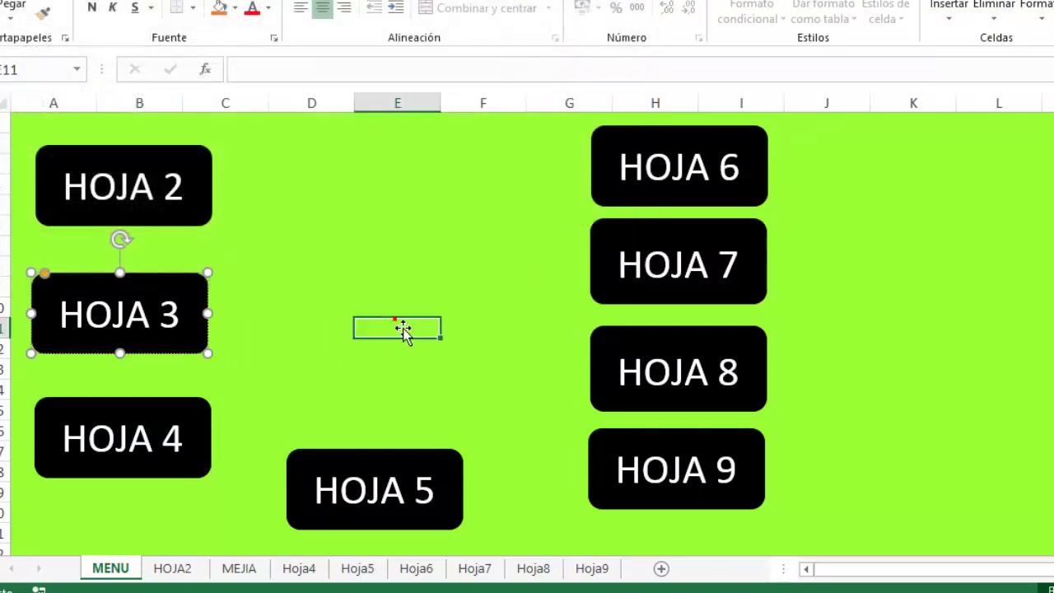
pyautogui.click(173, 305)
# Rename the MEJIA sheet to MEJÍA with an accent.
pyautogui.click(122, 571)
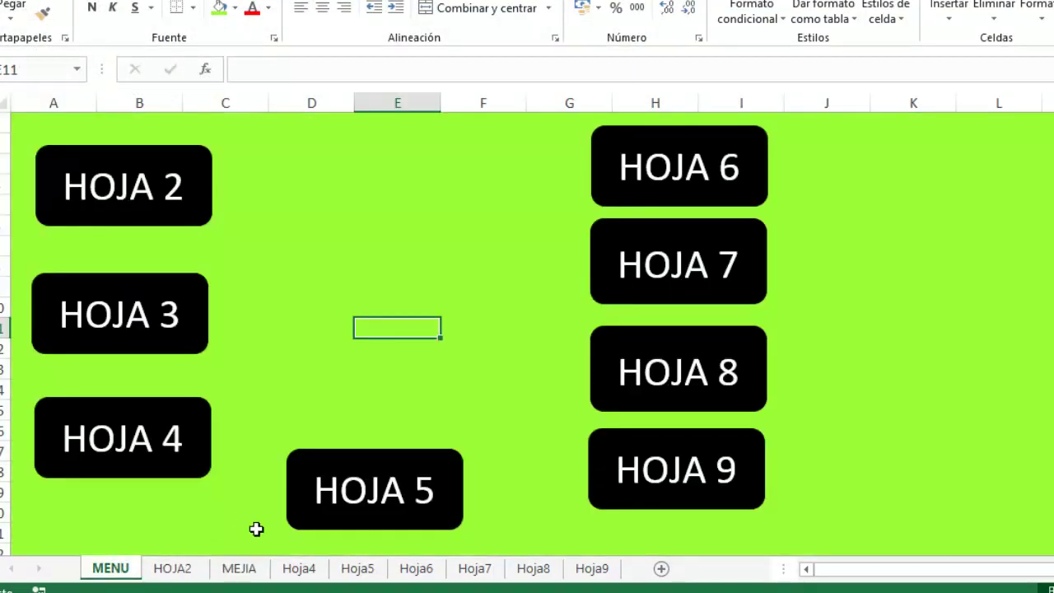
pyautogui.rightClick(255, 574)
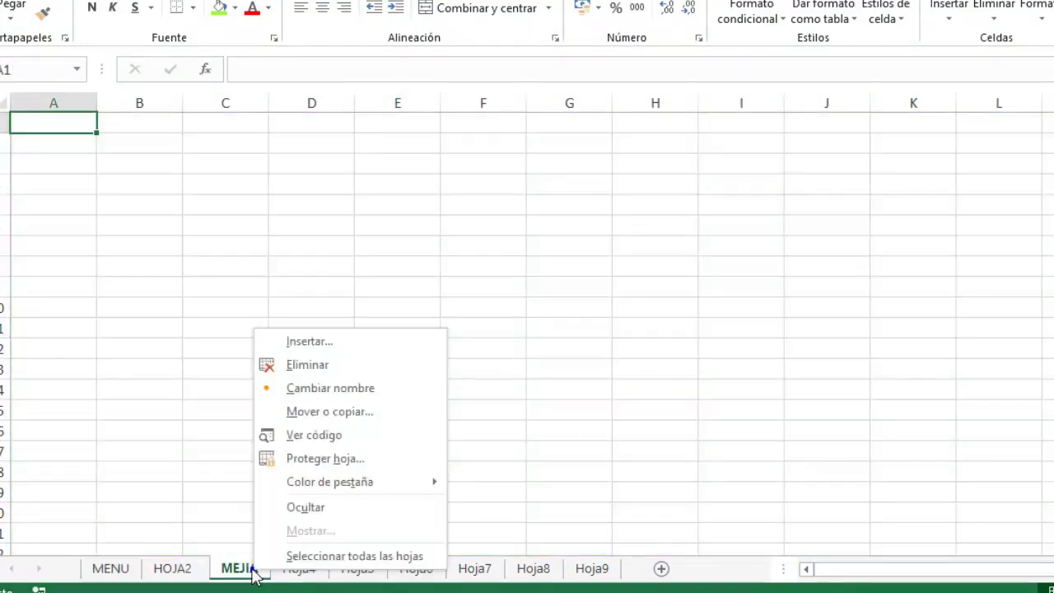
pyautogui.click(330, 388)
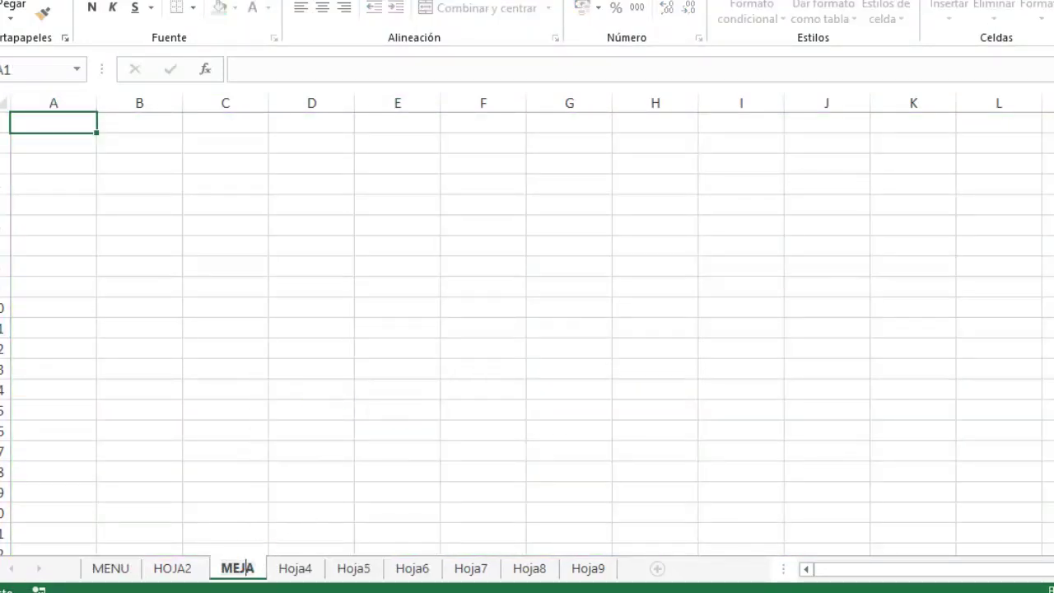
pyautogui.click(205, 492)
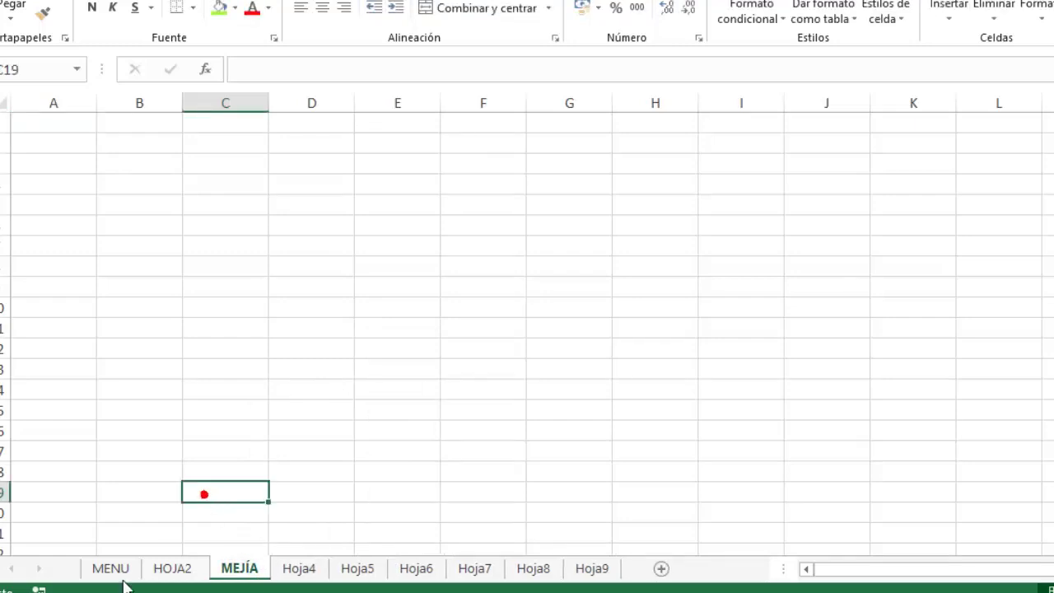
pyautogui.click(110, 568)
# Dismiss the invalid-reference warning and relink HOJA 3 to the MEJÍA sheet.
pyautogui.click(282, 289)
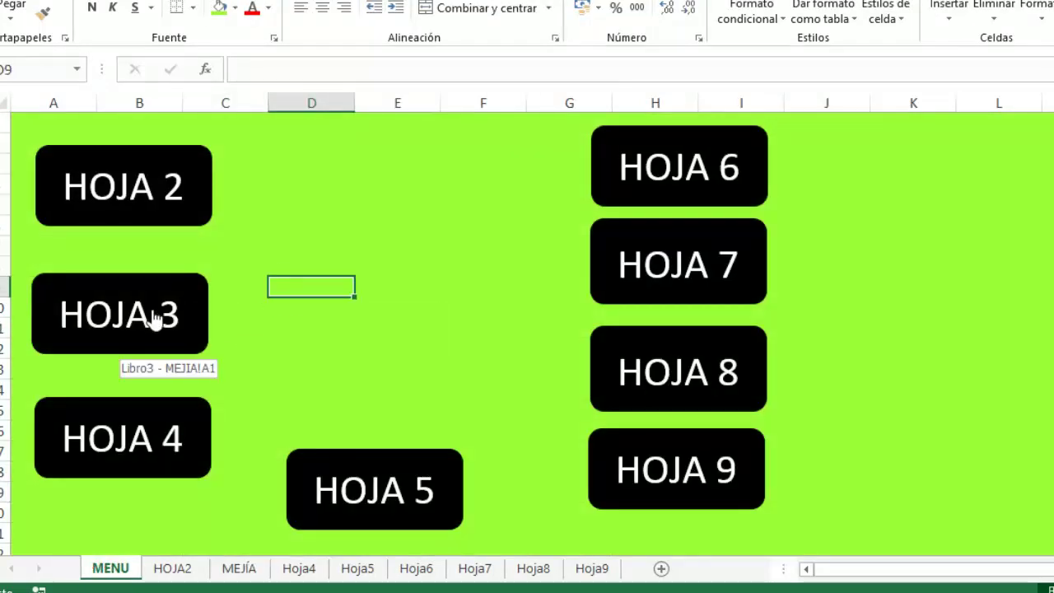
pyautogui.click(155, 320)
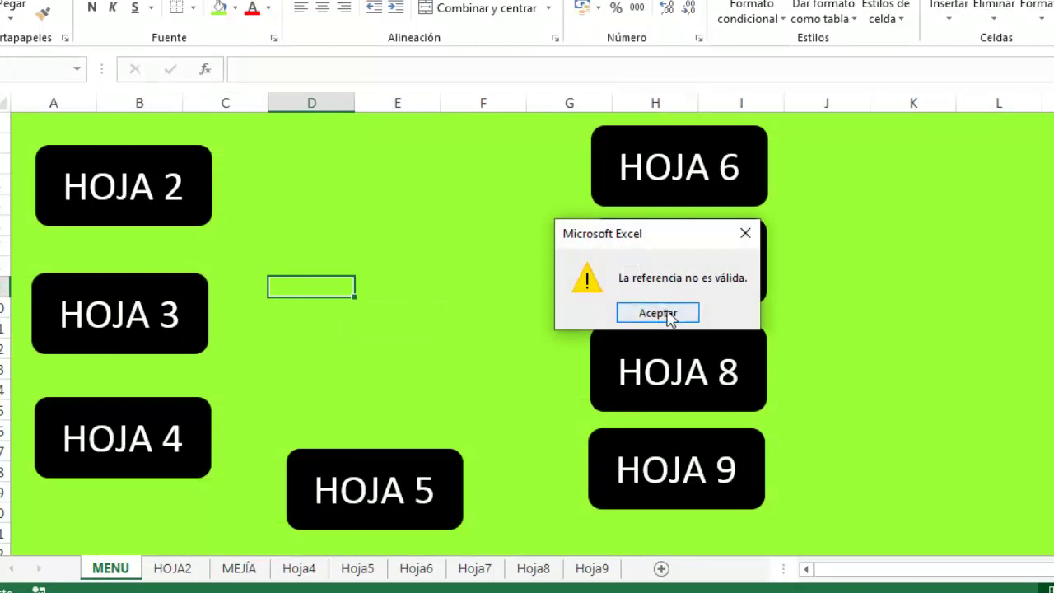
pyautogui.click(664, 316)
pyautogui.rightClick(150, 314)
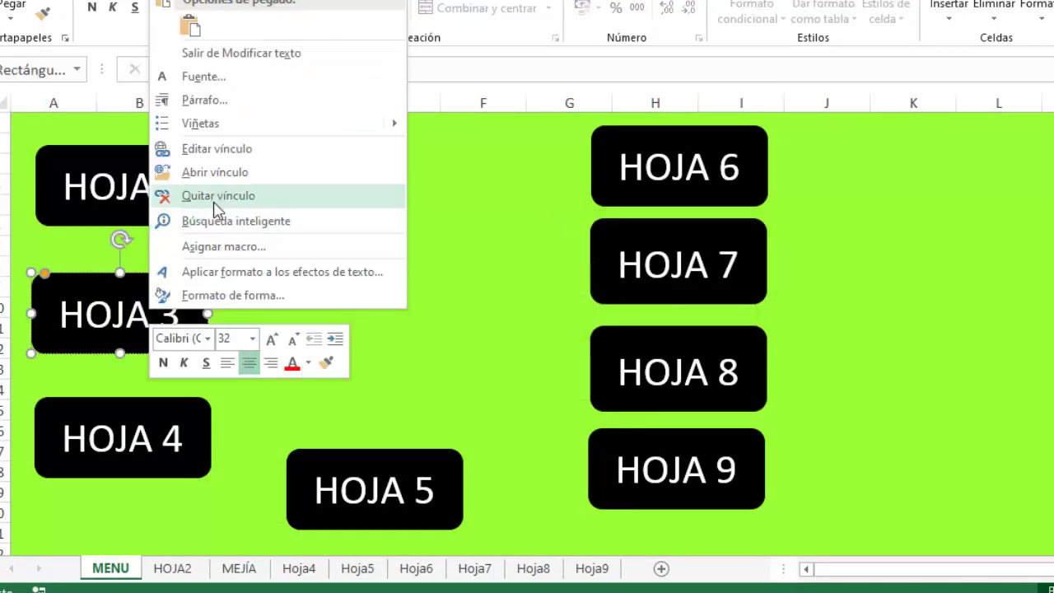
pyautogui.click(239, 148)
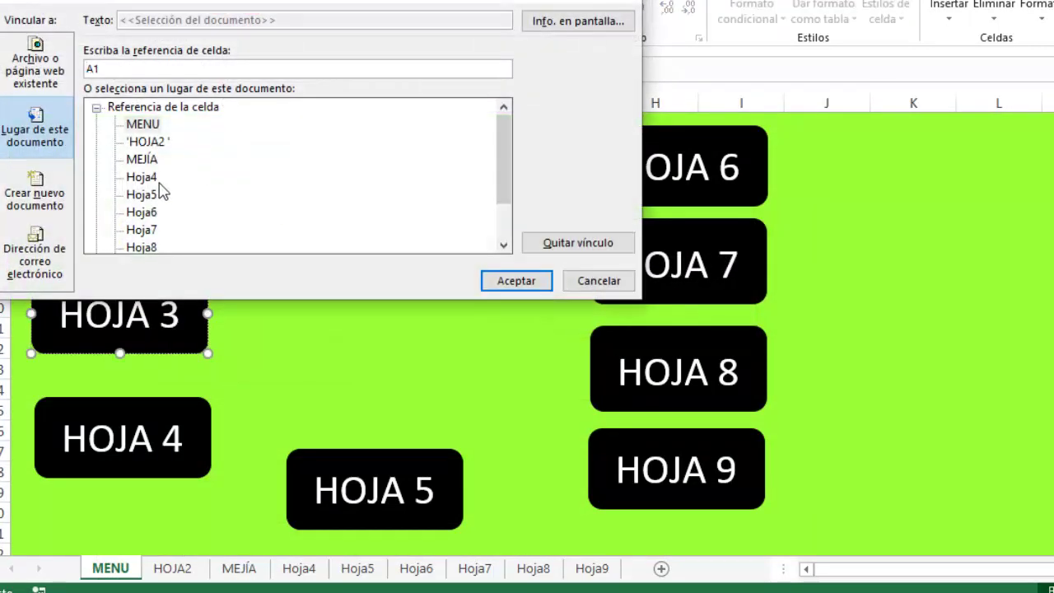
pyautogui.click(153, 161)
pyautogui.click(515, 280)
pyautogui.click(387, 366)
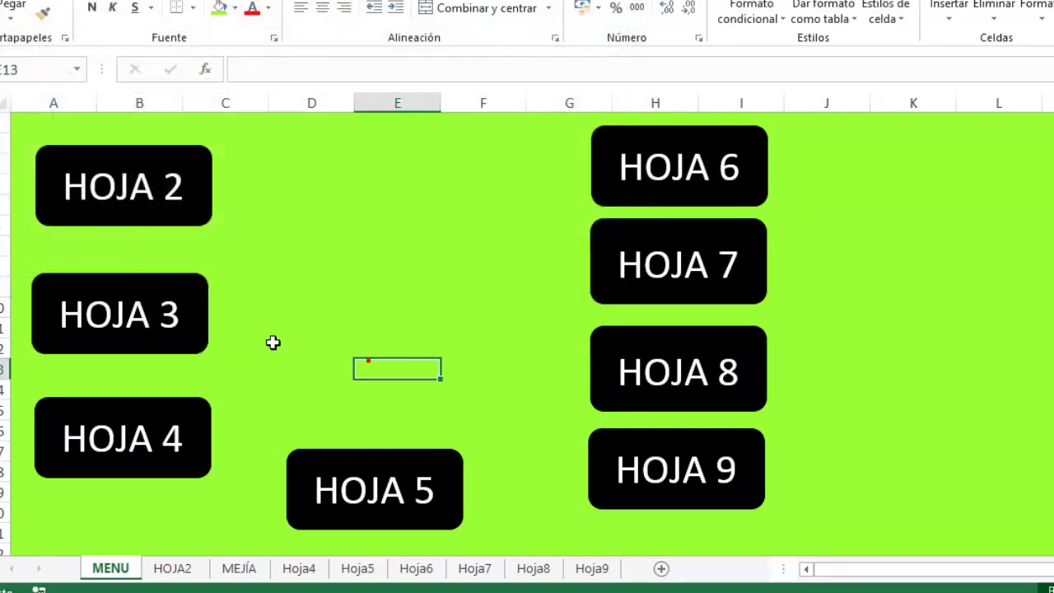
pyautogui.click(146, 317)
# Test that HOJA 2 opens its sheet, then return to MENU.
pyautogui.click(102, 570)
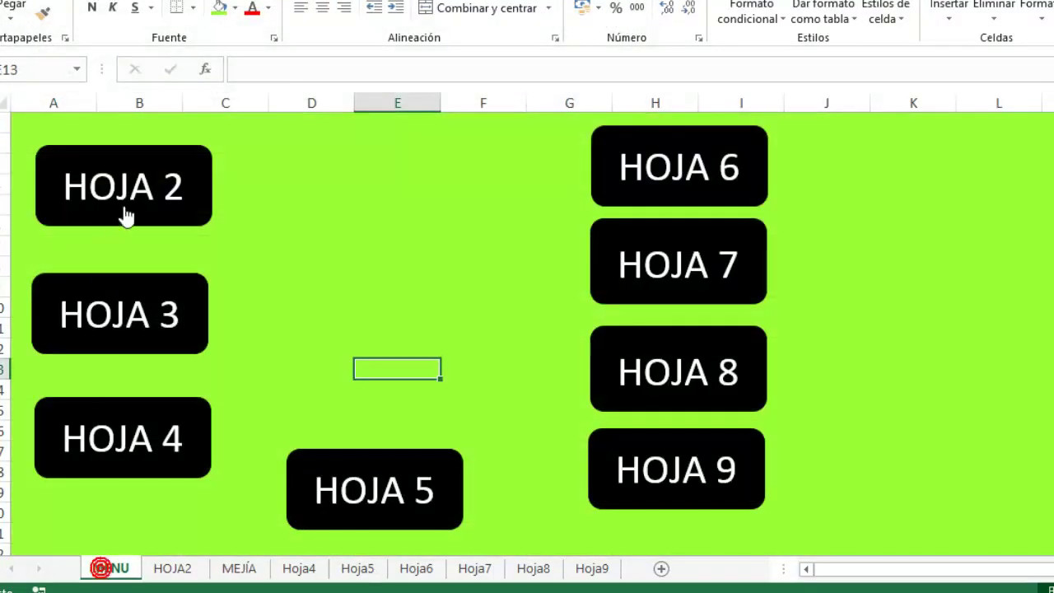
pyautogui.click(124, 216)
pyautogui.click(98, 572)
pyautogui.click(341, 251)
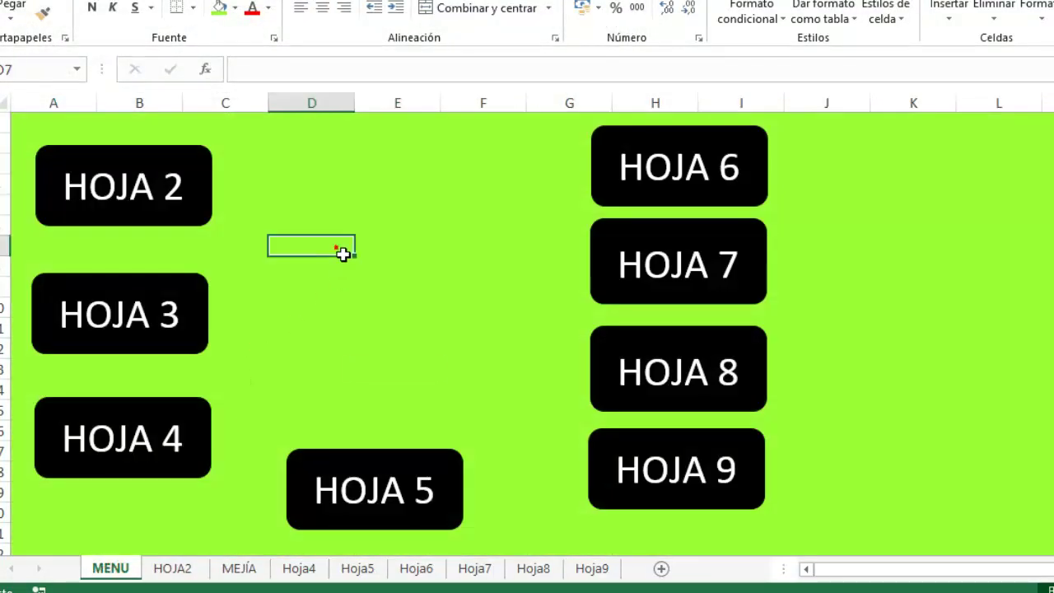
# Relabel the HOJA 5 button on MENU as TRABAJADORES and switch to sheet Hoja5.
pyautogui.rightClick(375, 492)
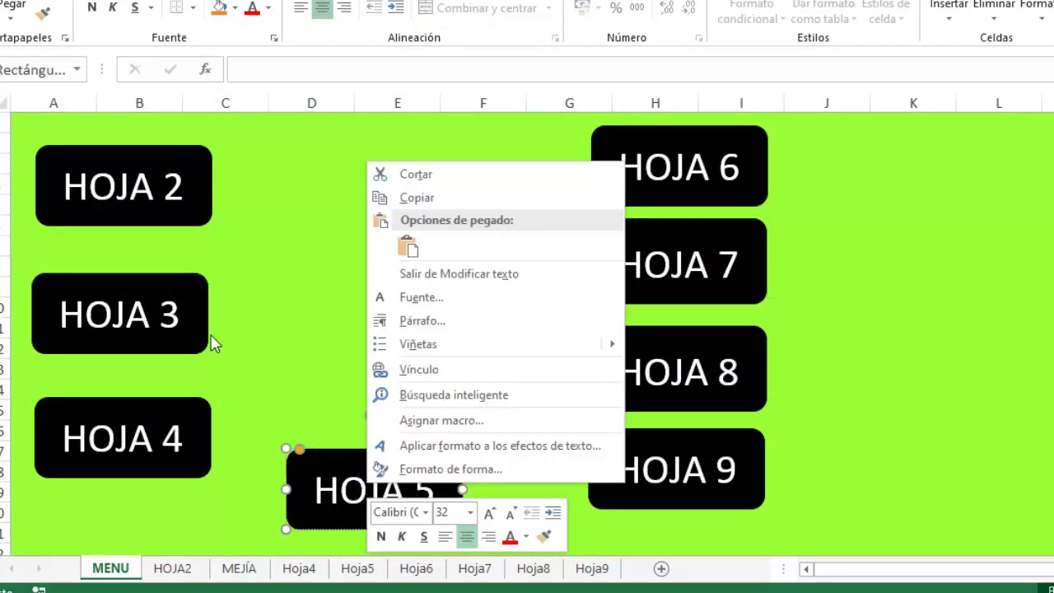
pyautogui.click(353, 494)
pyautogui.tripleClick(350, 495)
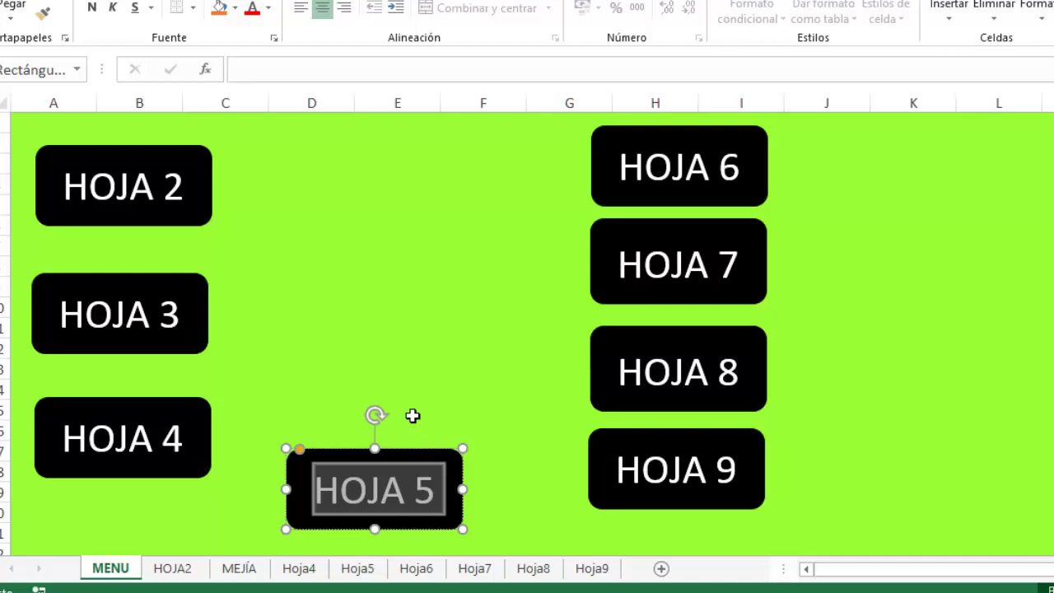
pyautogui.write('TR')
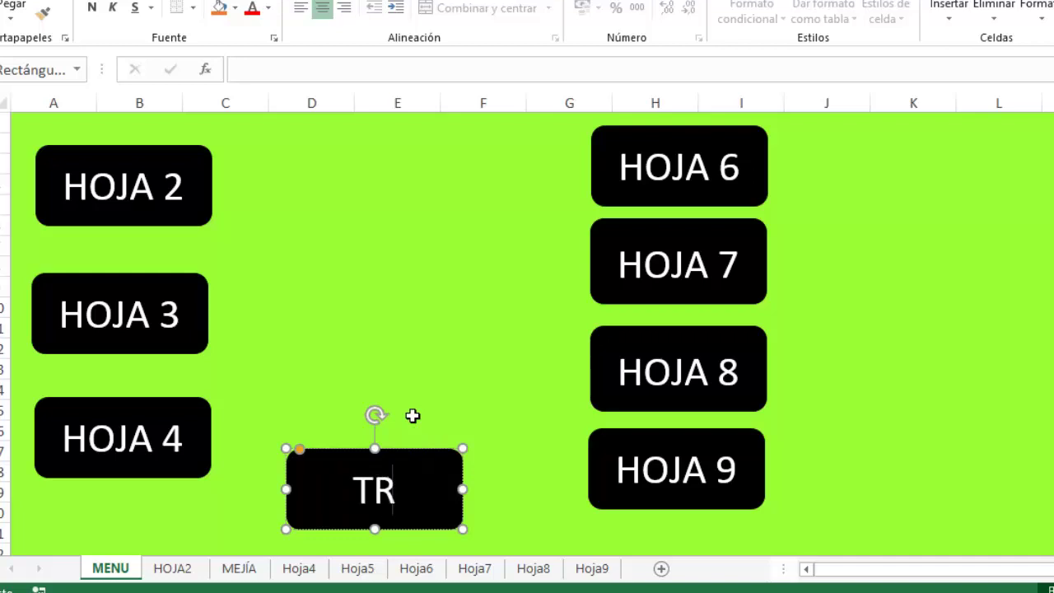
pyautogui.write('ABAJA')
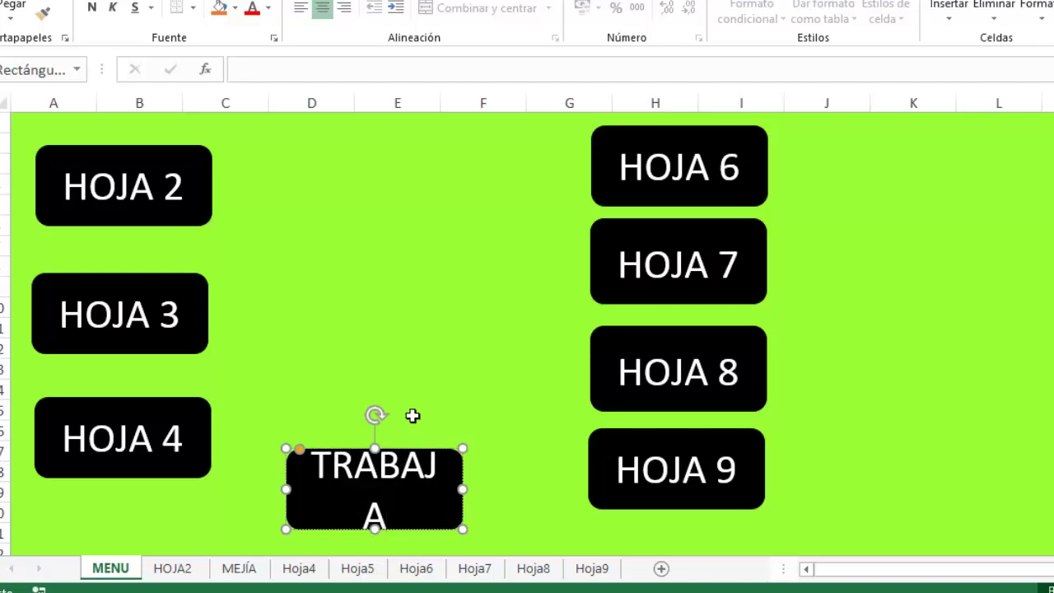
pyautogui.write('DORES')
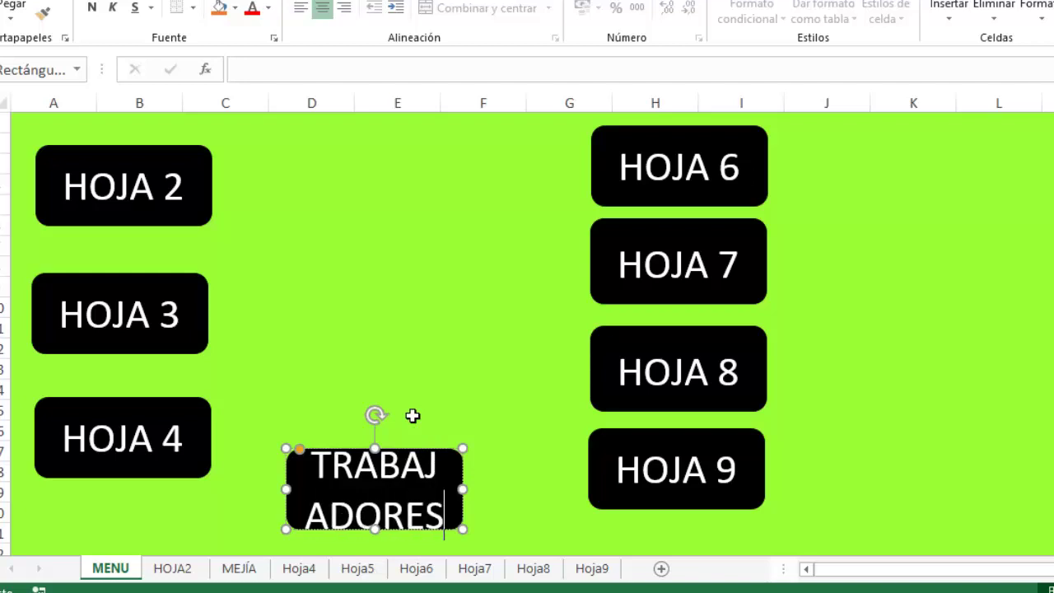
pyautogui.click(411, 226)
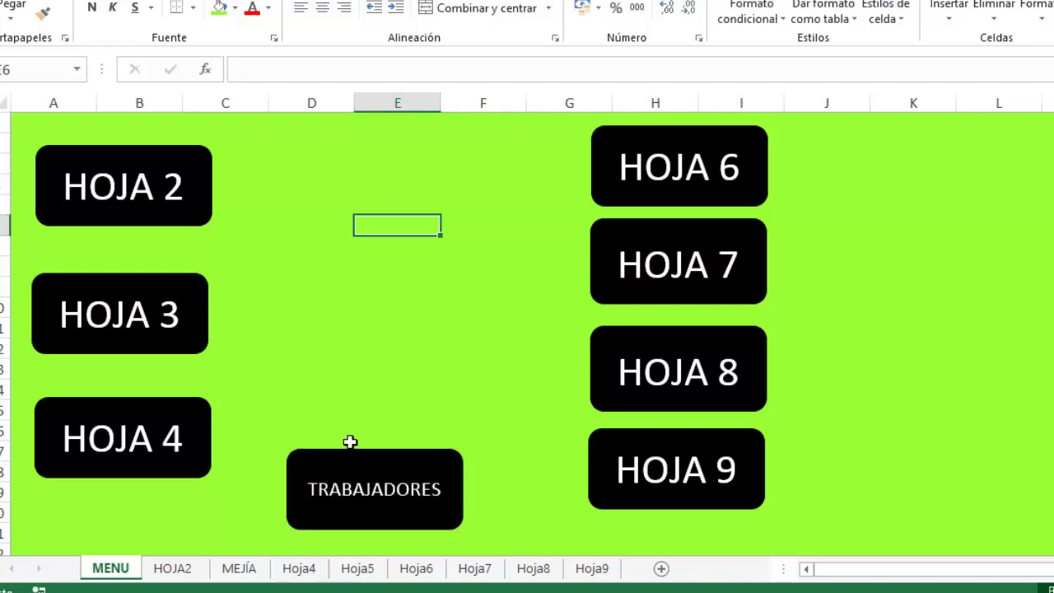
pyautogui.click(365, 388)
# Give the range A4:H17 on Hoja5 a thick outside border and all borders.
pyautogui.click(372, 578)
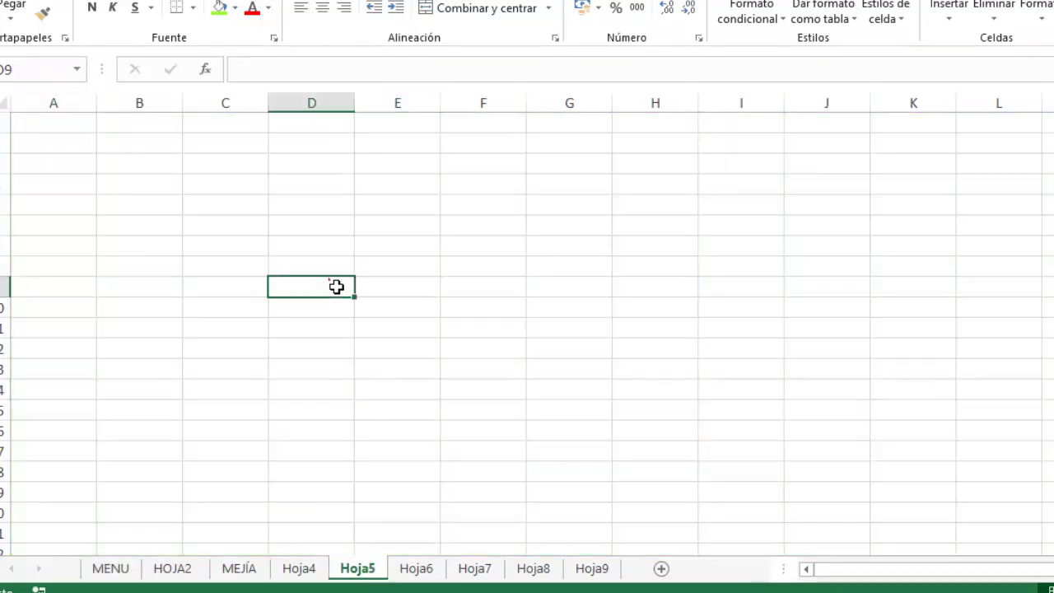
pyautogui.click(329, 280)
pyautogui.moveTo(94, 188)
pyautogui.mouseDown()
pyautogui.moveTo(640, 354)
pyautogui.moveTo(802, 489)
pyautogui.moveTo(648, 450)
pyautogui.moveTo(627, 393)
pyautogui.mouseUp()
pyautogui.click(193, 8)
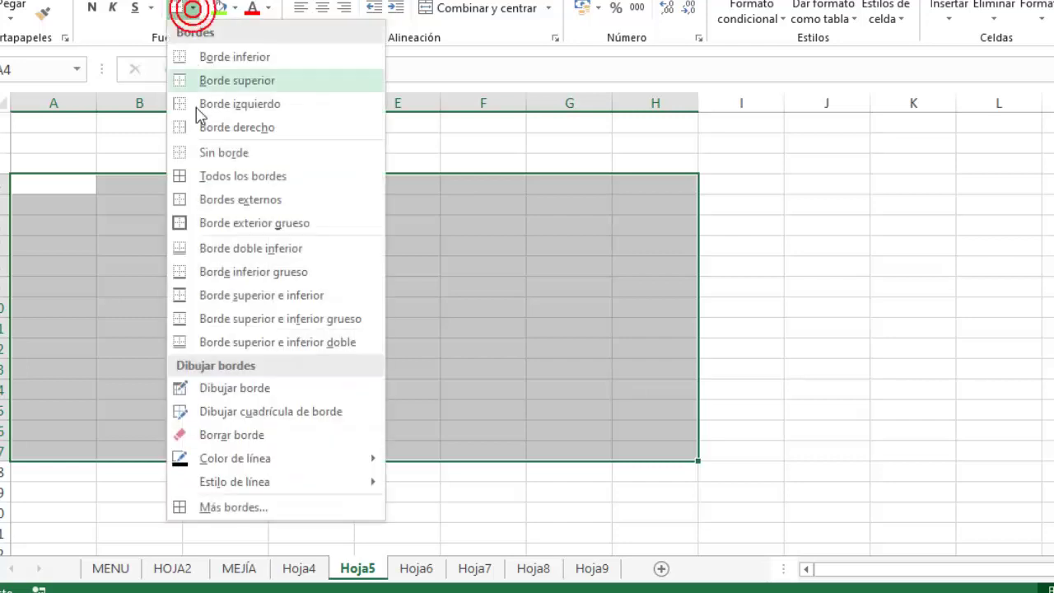
pyautogui.click(195, 223)
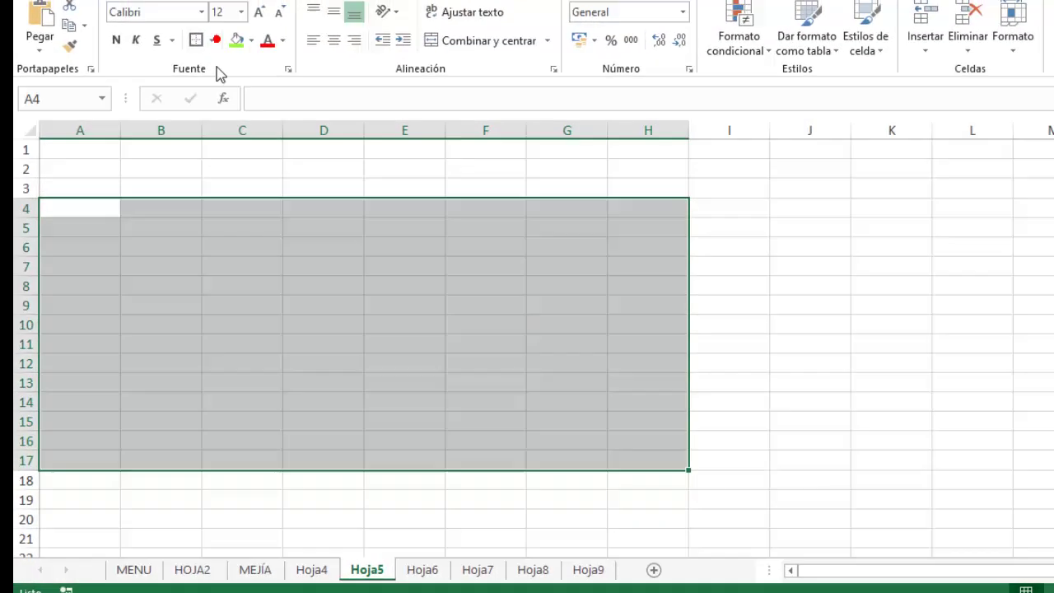
pyautogui.click(210, 40)
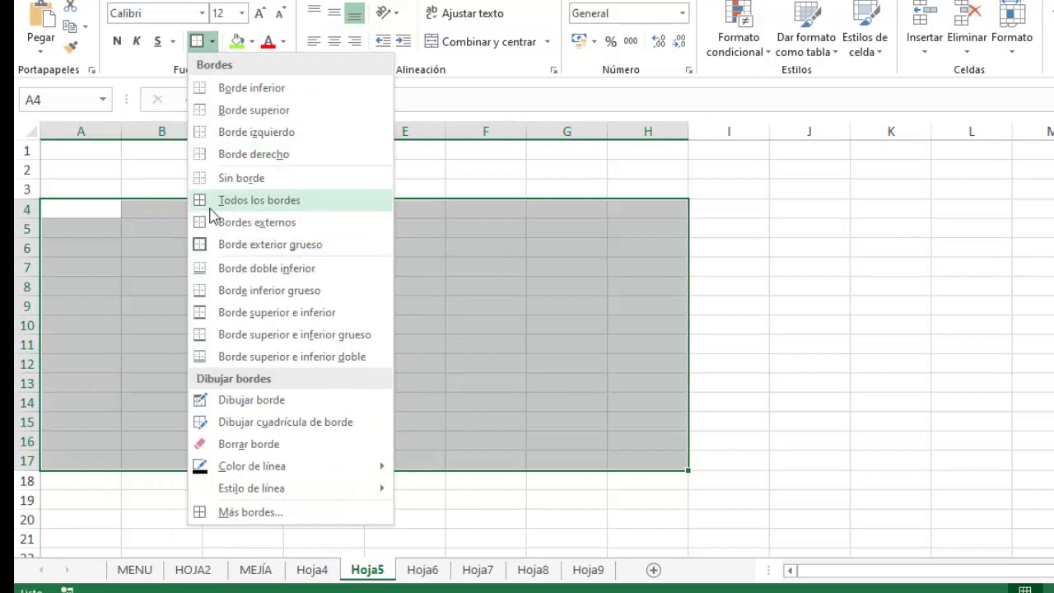
pyautogui.click(211, 200)
pyautogui.click(809, 247)
# Merge A3:H3 and enter the bold 16-pt title 'LISTA DE TRABAJADORES'.
pyautogui.moveTo(87, 192); pyautogui.dragTo(647, 200)
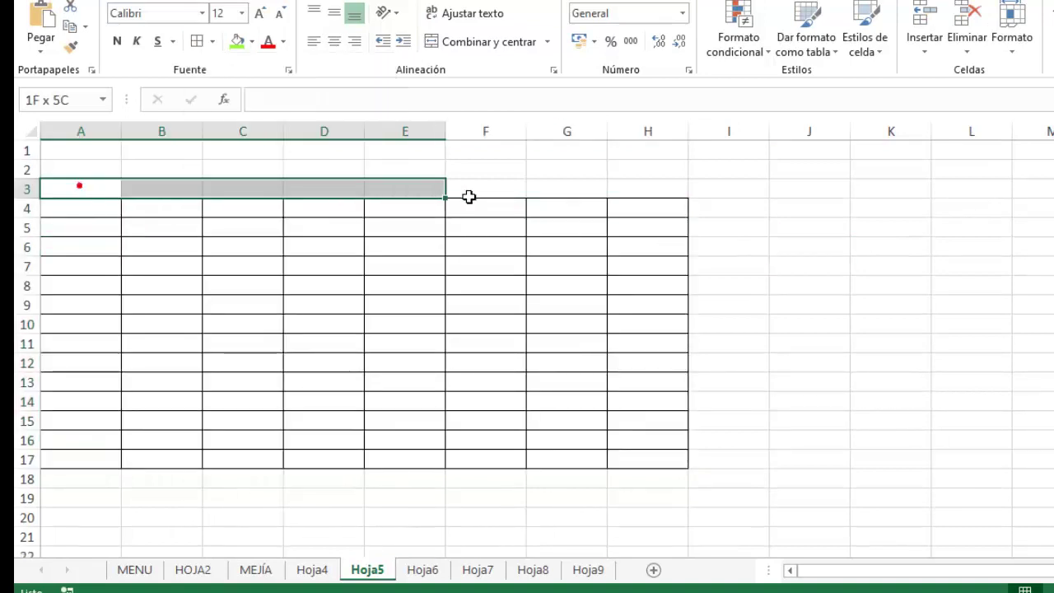
pyautogui.click(498, 48)
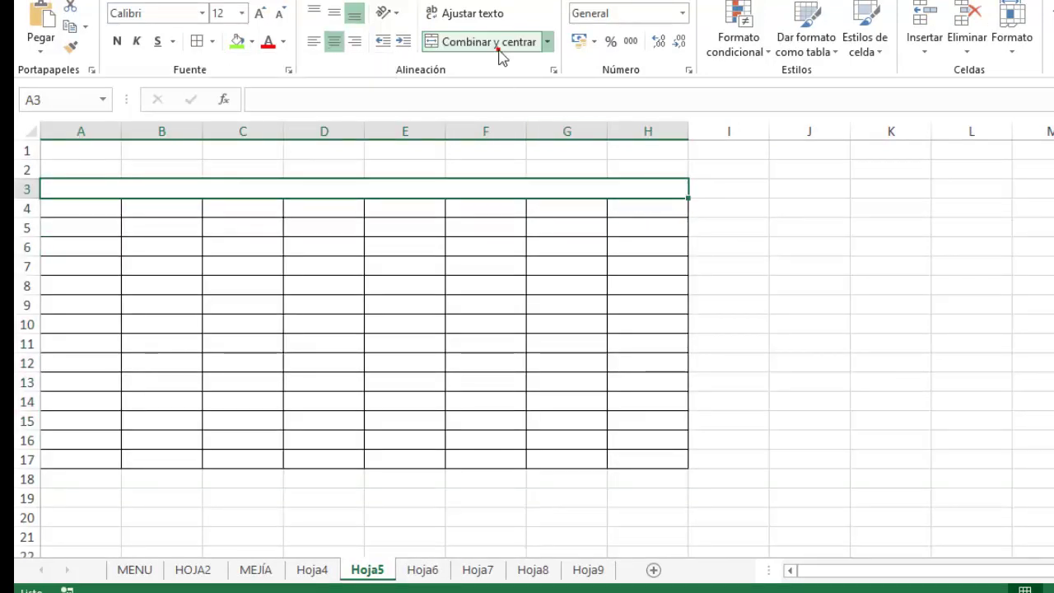
pyautogui.write('LISTA DE TRA')
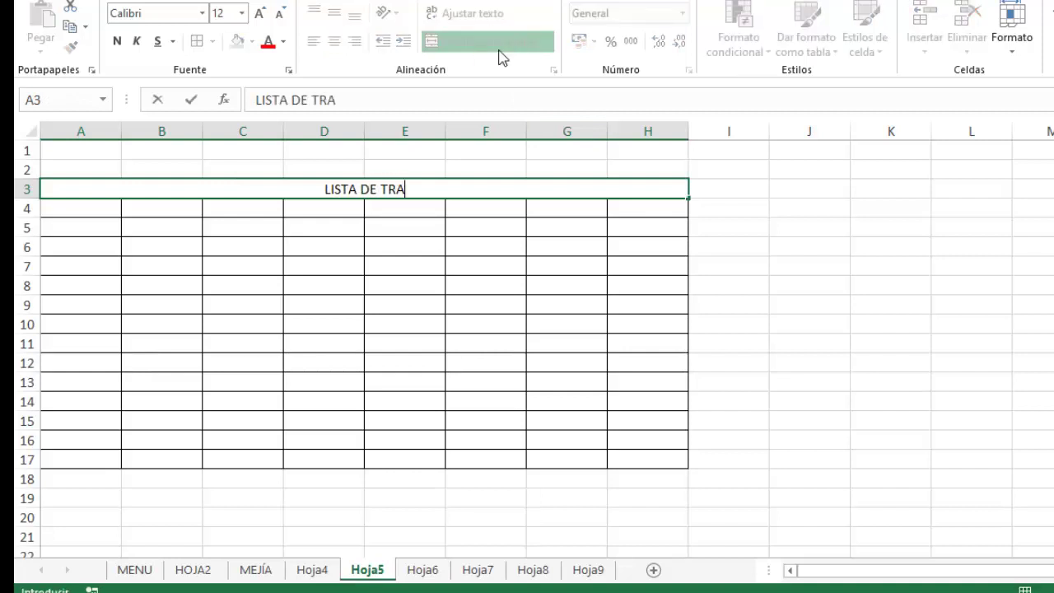
pyautogui.write('BAJADORES')
pyautogui.press('Return')
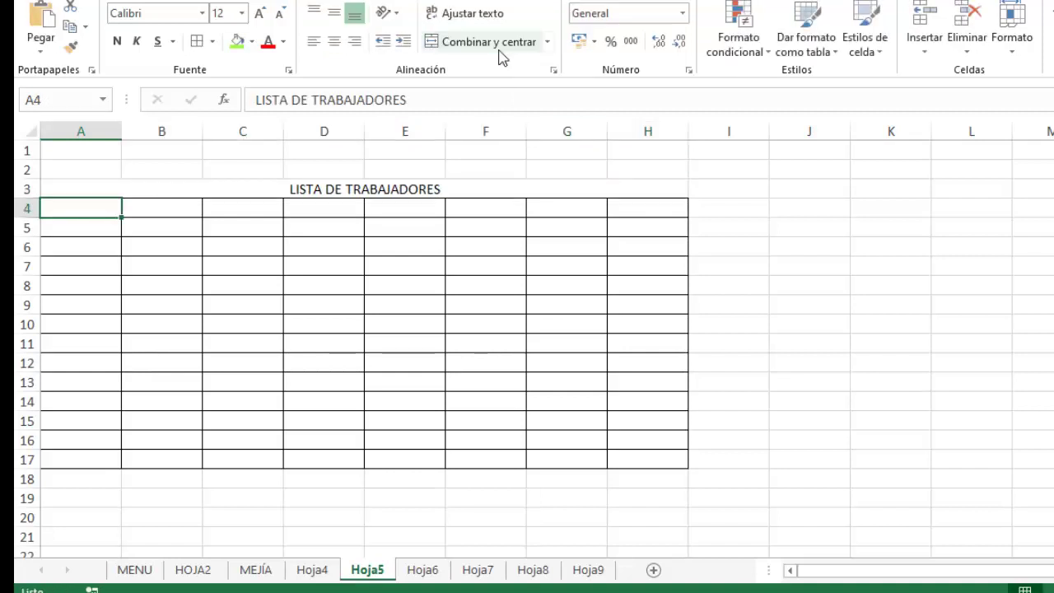
pyautogui.click(387, 194)
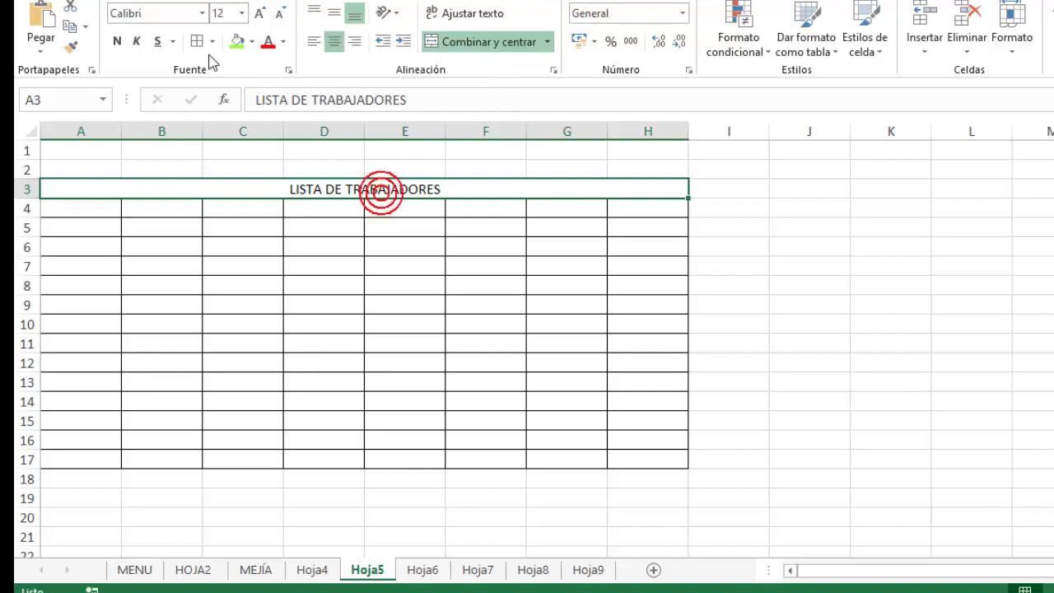
pyautogui.click(122, 46)
pyautogui.click(259, 13)
pyautogui.click(259, 14)
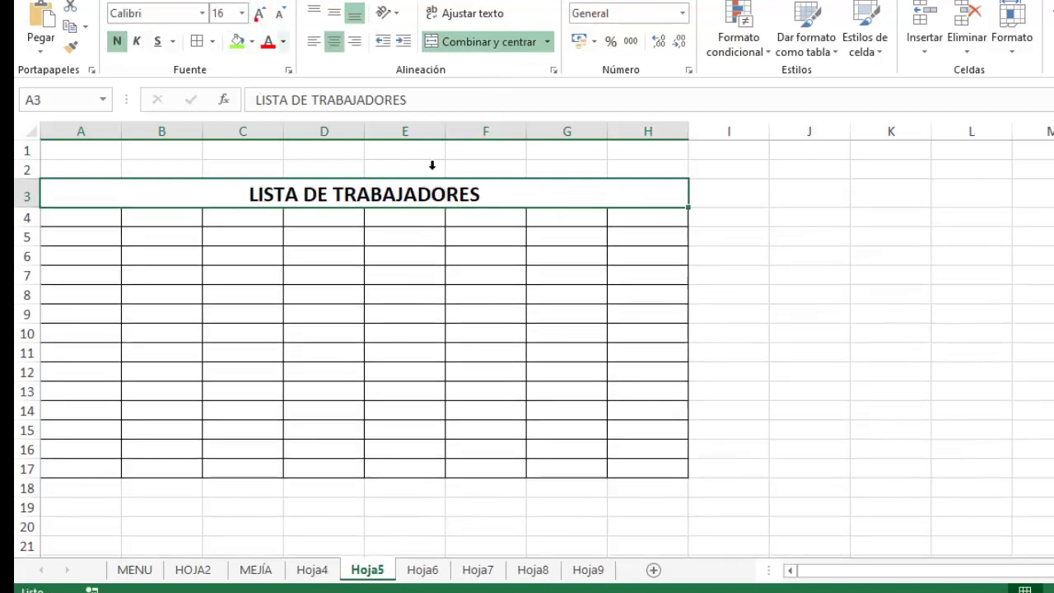
pyautogui.click(811, 335)
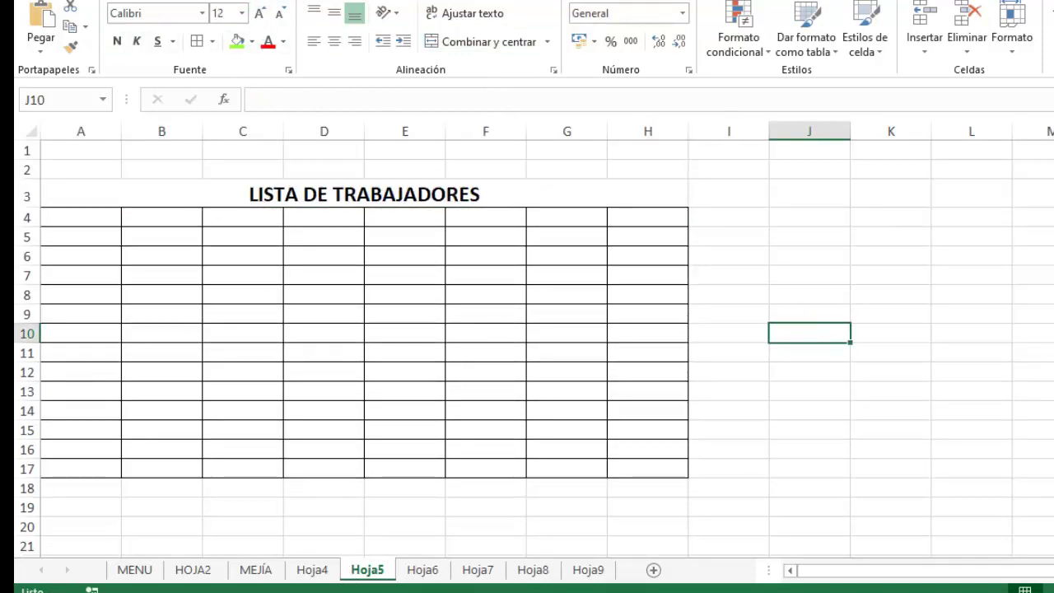
# Name the Hoja5 range A3:H17 LISTA_TRABAJADORES in the Name Box, then return to MENU.
pyautogui.click(144, 569)
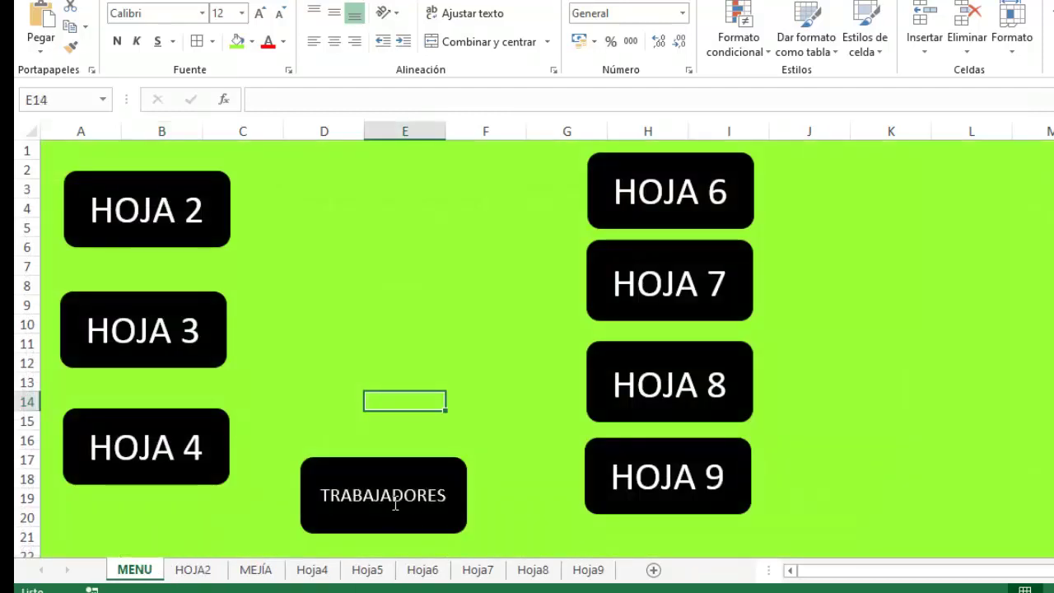
pyautogui.click(368, 569)
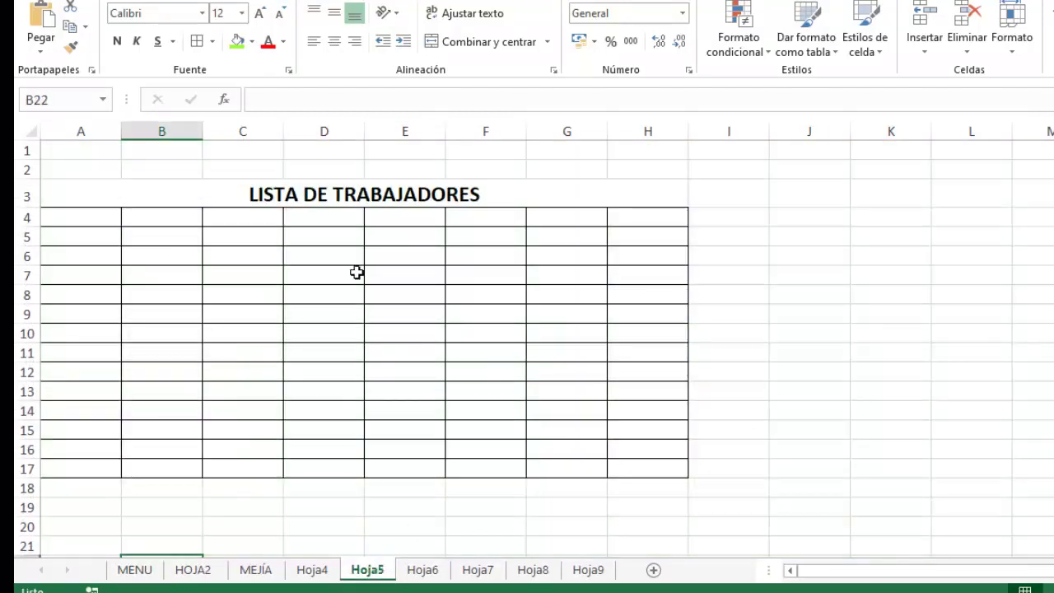
pyautogui.moveTo(174, 208); pyautogui.dragTo(523, 478)
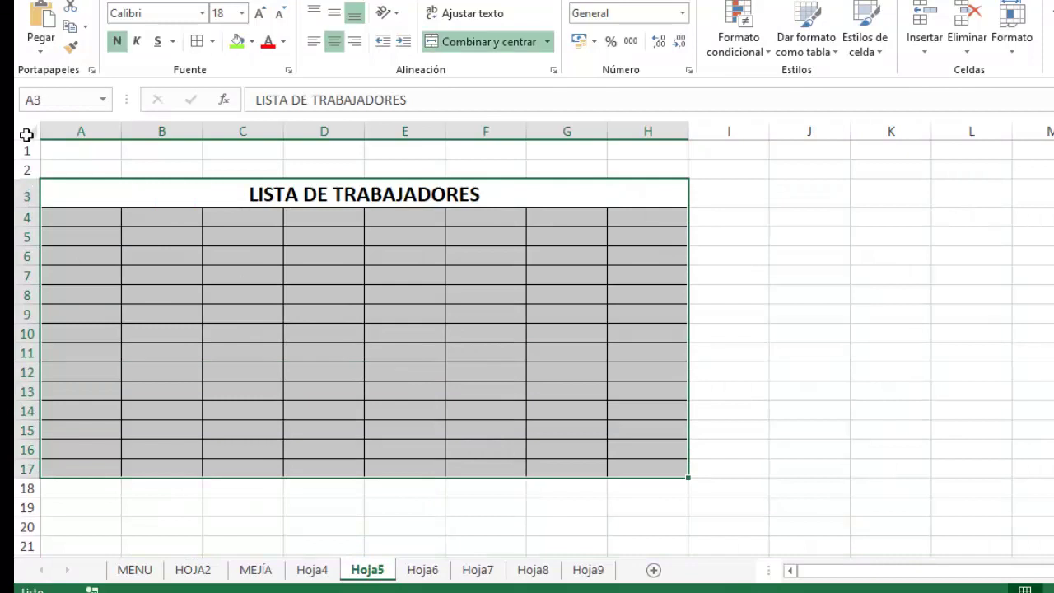
pyautogui.write('LISTA_')
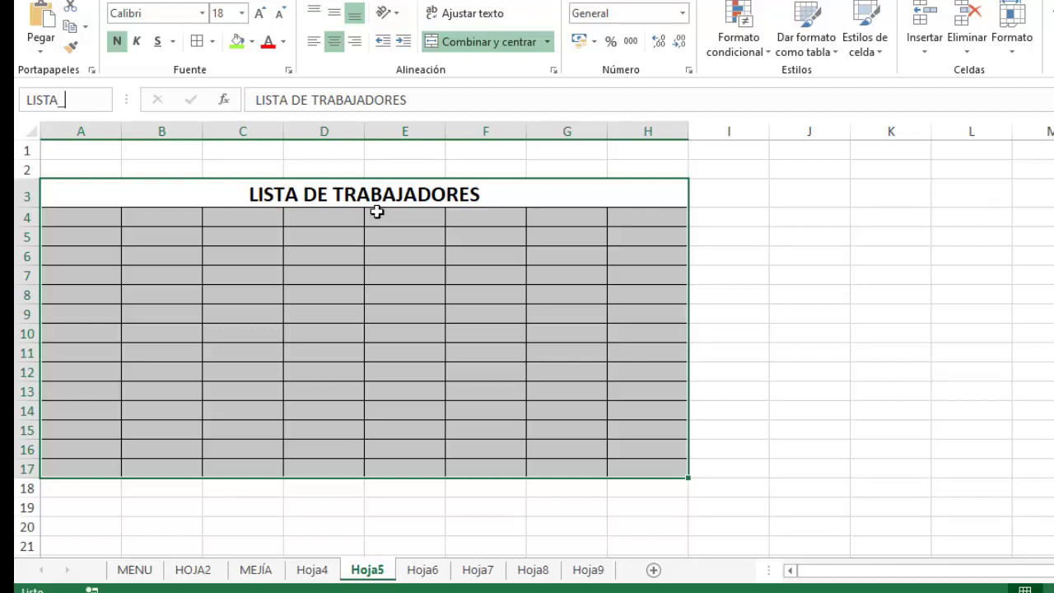
pyautogui.write('BAJ')
pyautogui.write('ADORES')
pyautogui.press('Return')
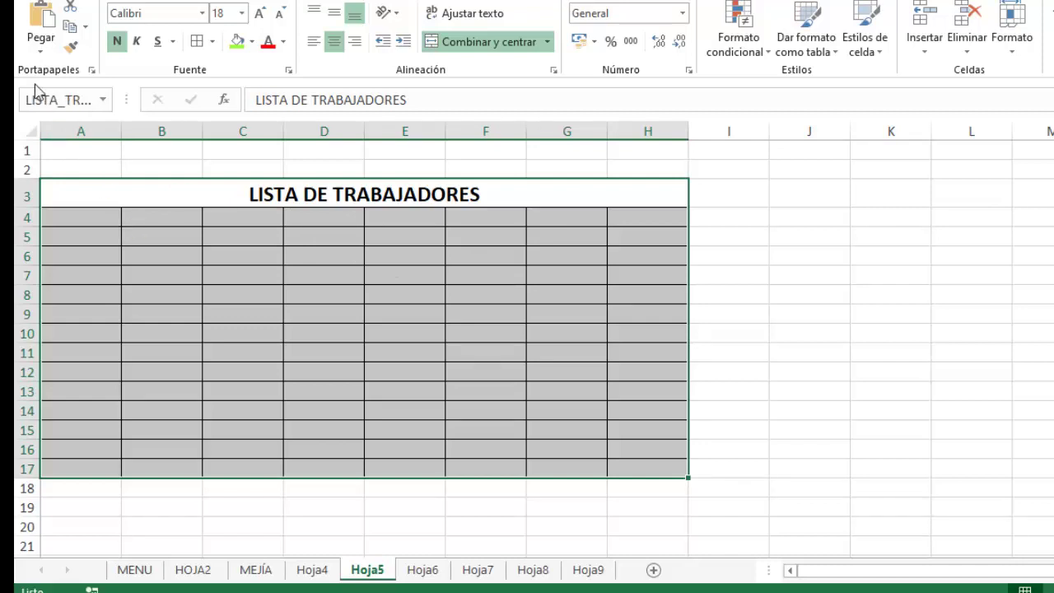
pyautogui.click(151, 575)
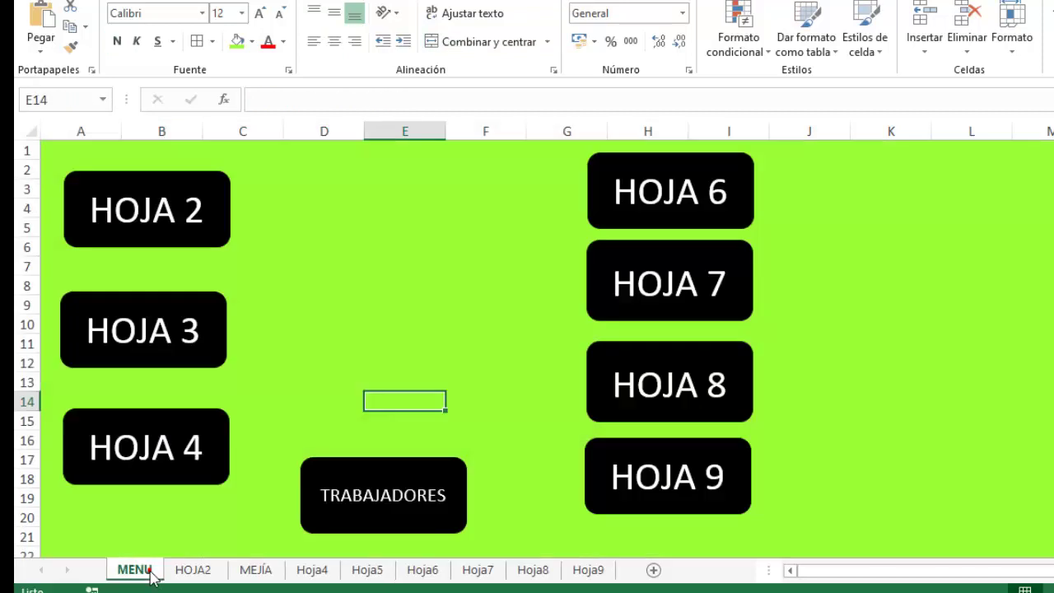
# Hyperlink the TRABAJADORES button to the LISTA_TRABAJADORES range in this document.
pyautogui.rightClick(375, 502)
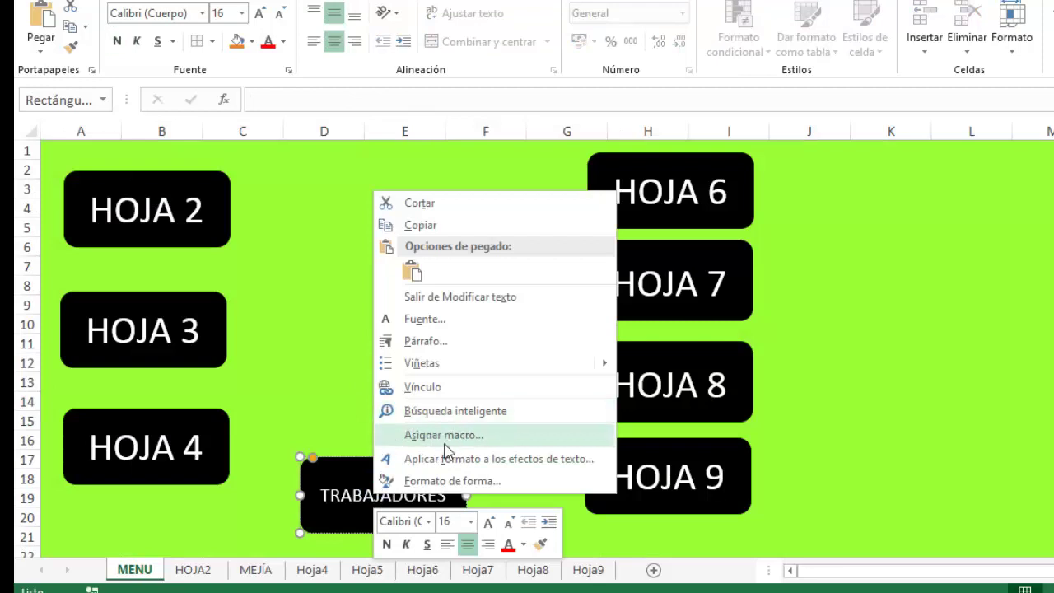
pyautogui.click(466, 387)
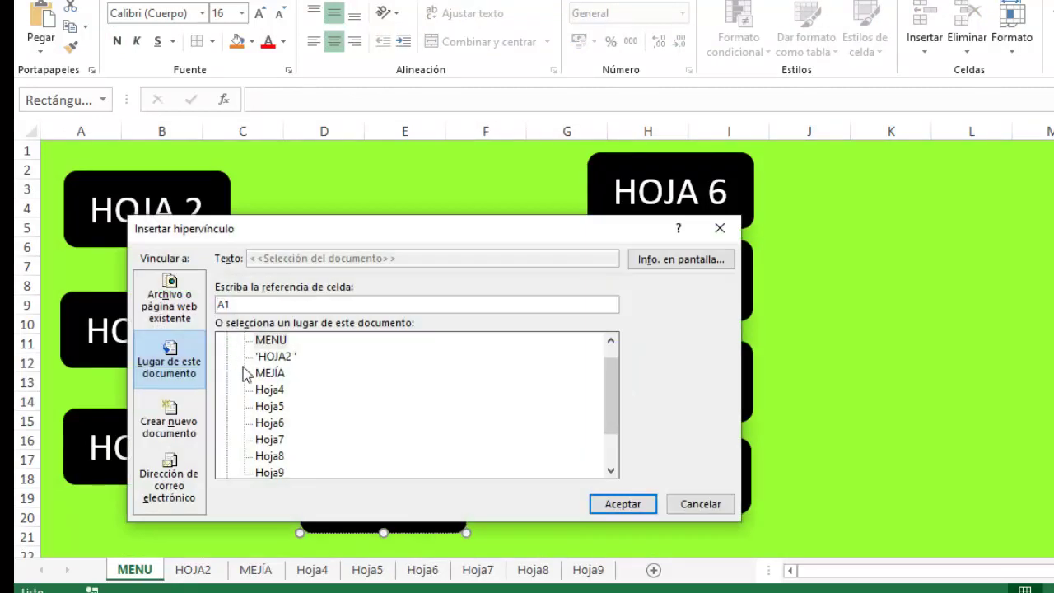
pyautogui.scroll(-1, 245, 375)
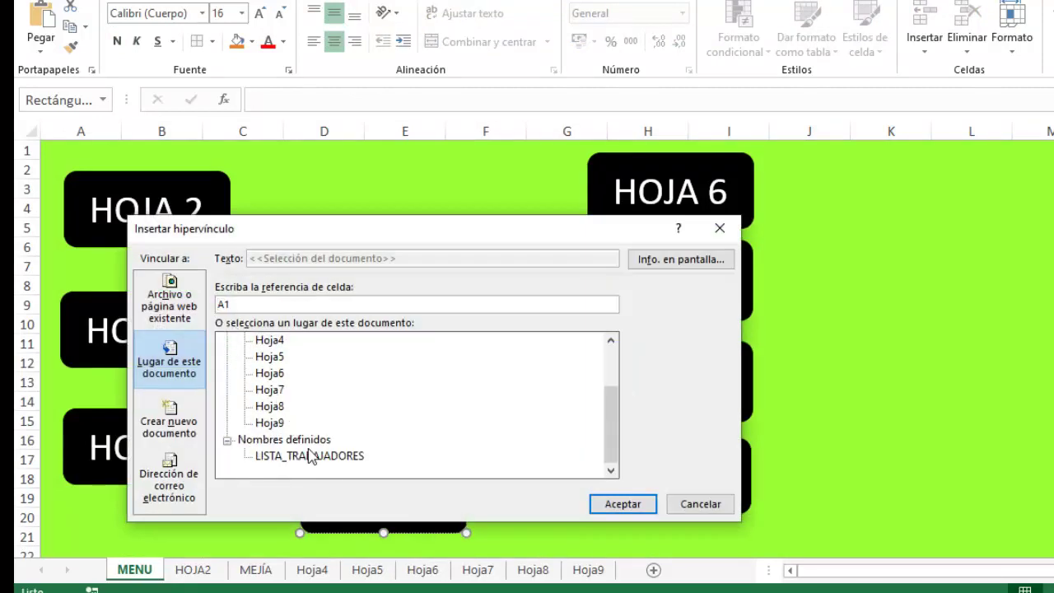
pyautogui.click(311, 456)
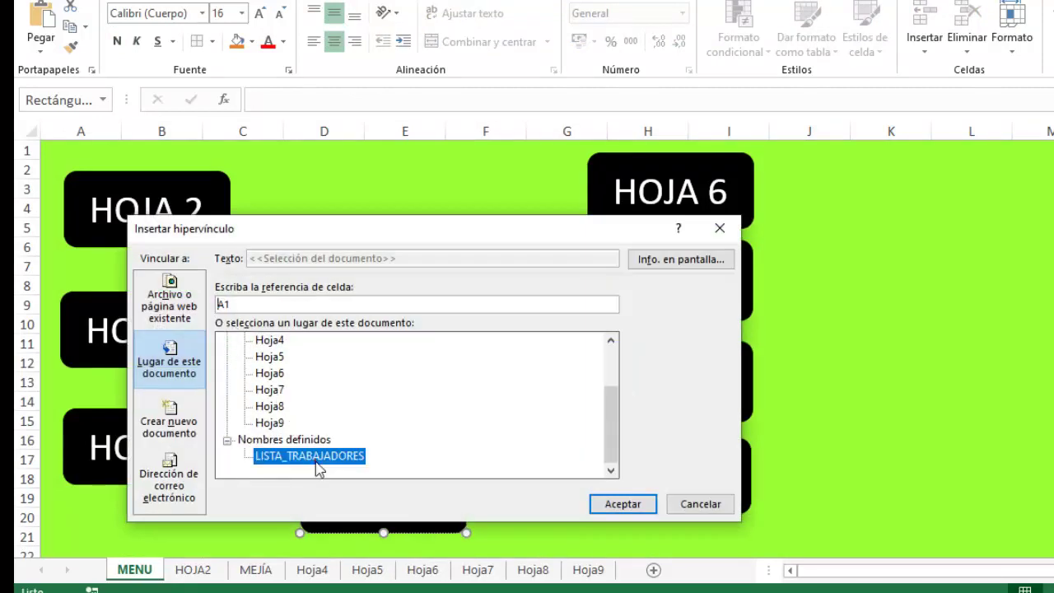
pyautogui.click(631, 503)
pyautogui.click(488, 306)
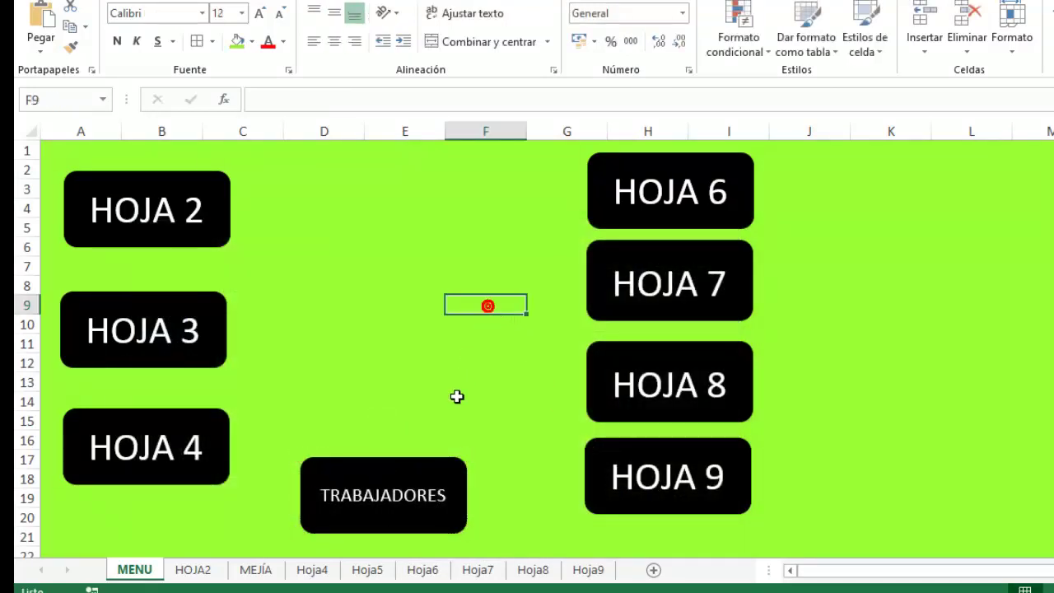
# Test the TRABAJADORES link, moving between the worker table and the MENU sheet.
pyautogui.click(381, 490)
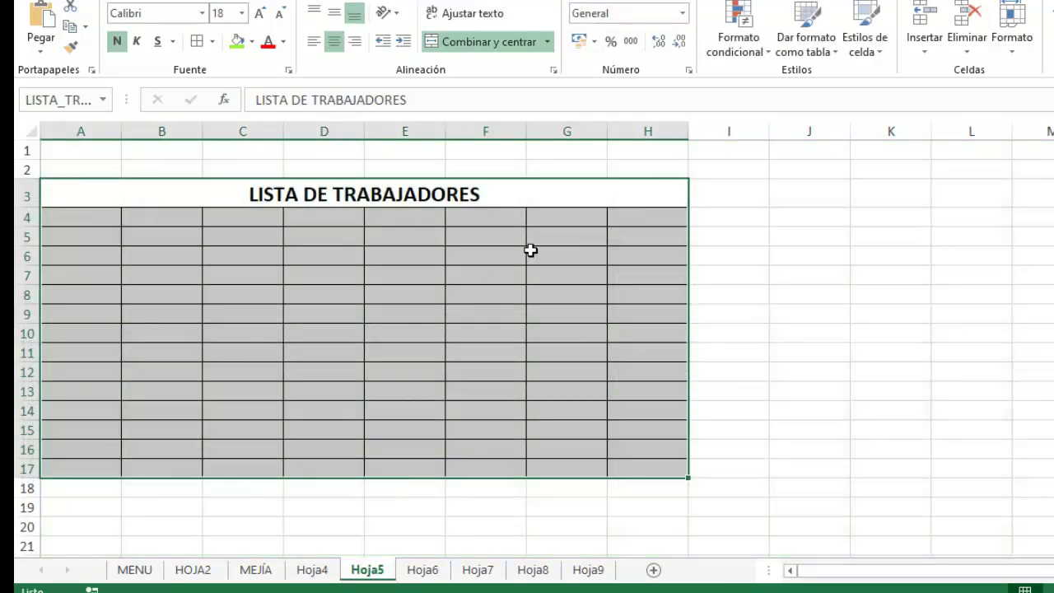
pyautogui.click(804, 253)
pyautogui.click(429, 214)
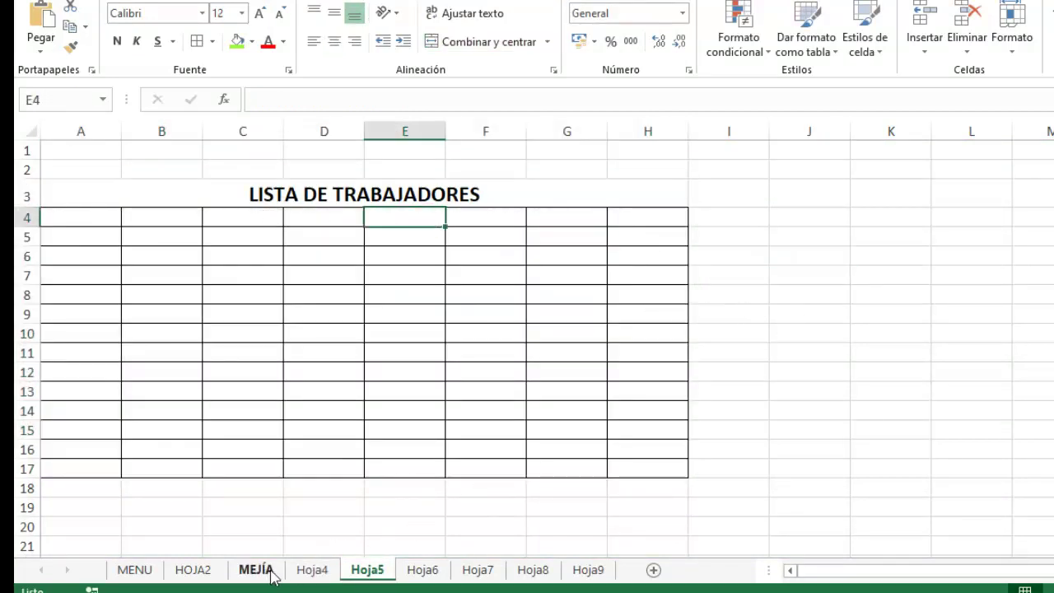
pyautogui.click(185, 572)
pyautogui.click(395, 287)
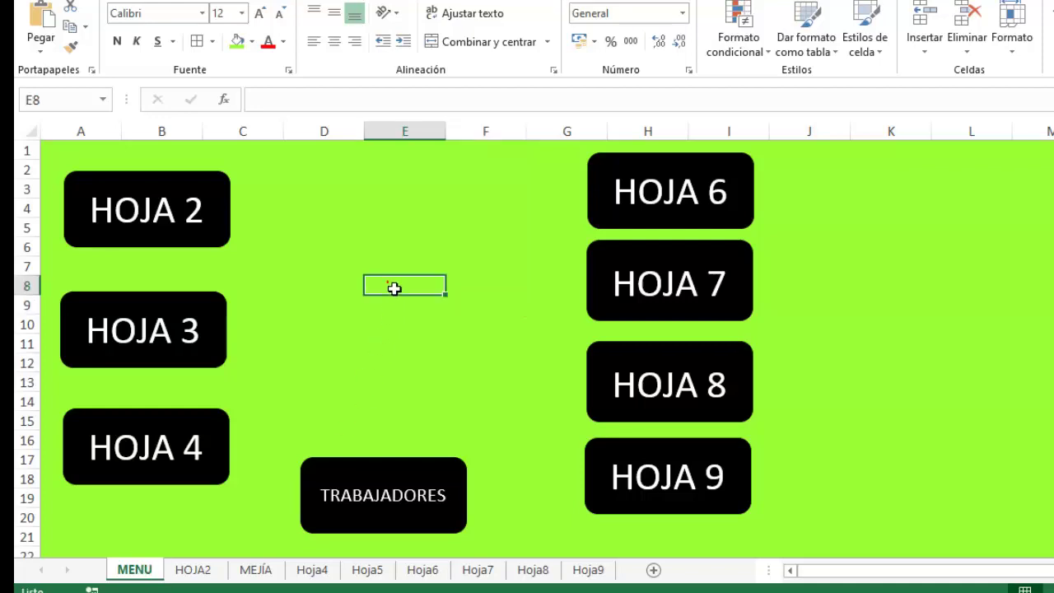
pyautogui.click(367, 570)
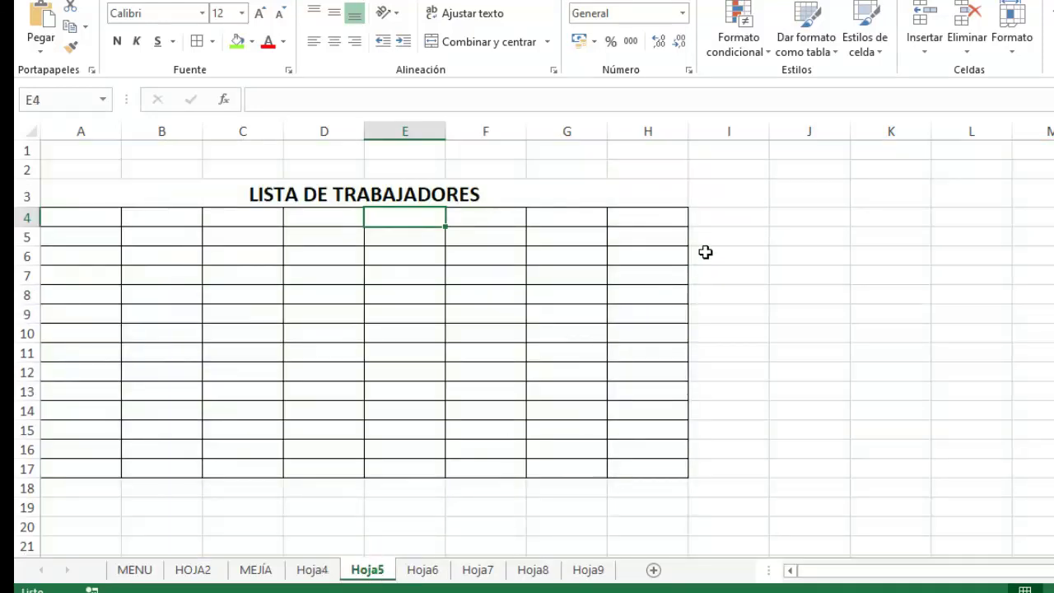
pyautogui.click(766, 197)
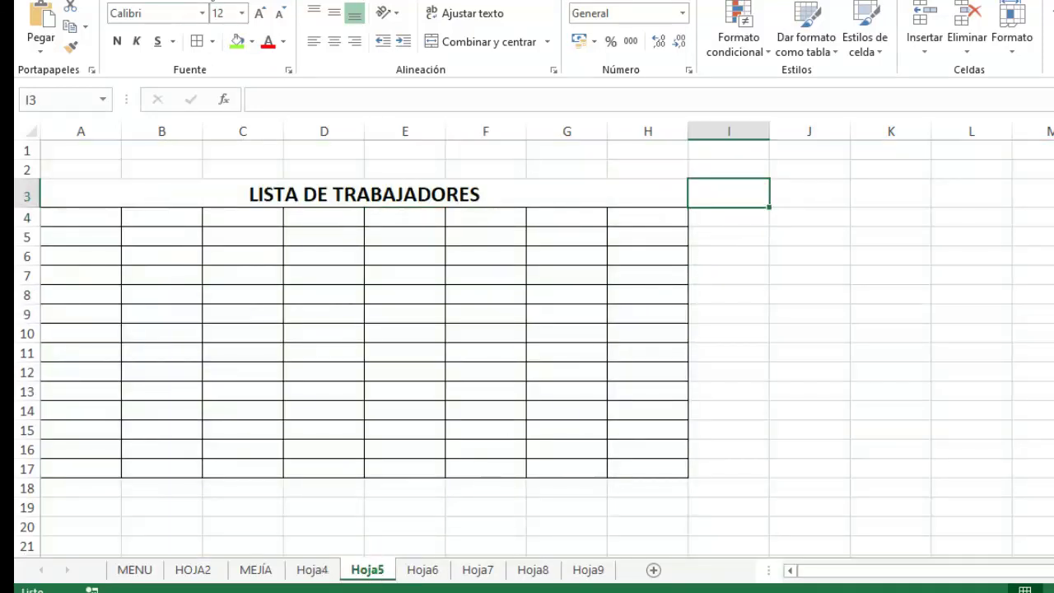
# Draw a left-pointing arrow shape above the worker table's right end on Hoja5.
pyautogui.click(239, 0)
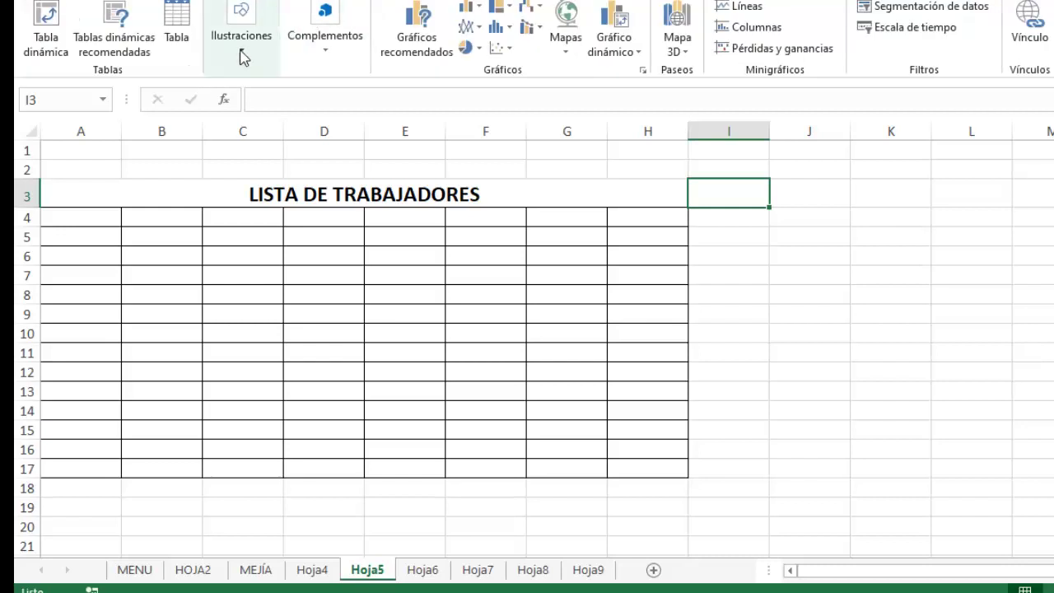
pyautogui.click(241, 42)
pyautogui.click(333, 107)
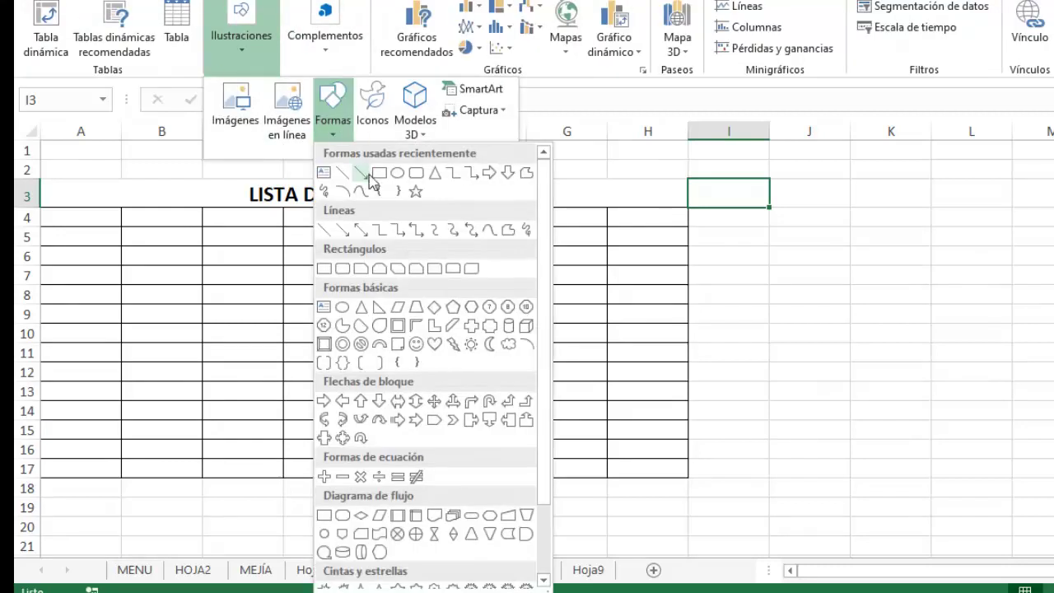
pyautogui.click(489, 173)
pyautogui.moveTo(518, 153)
pyautogui.mouseDown()
pyautogui.moveTo(597, 193)
pyautogui.moveTo(751, 172)
pyautogui.mouseUp()
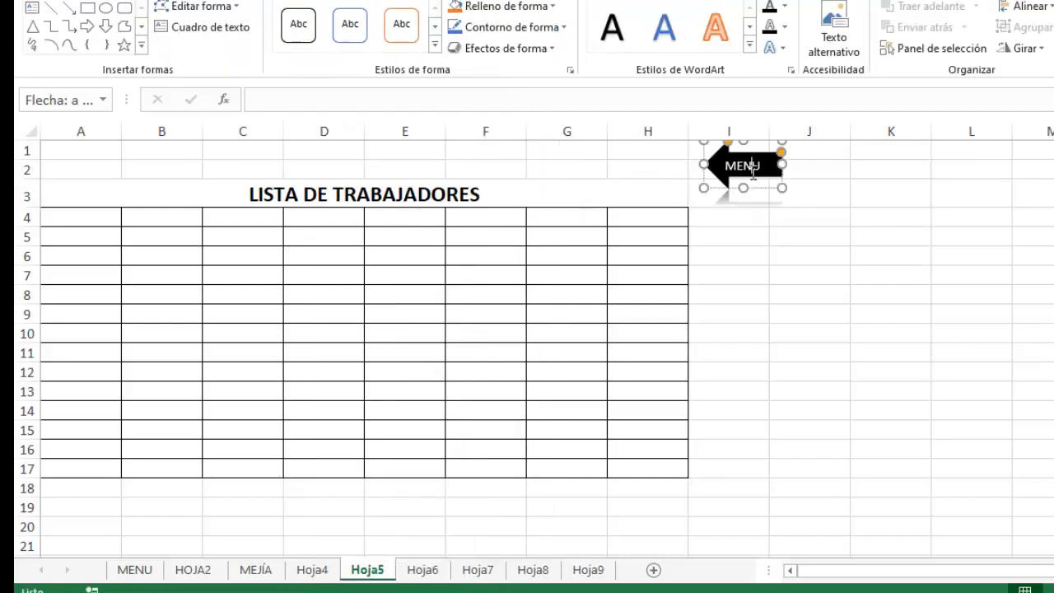
# Hyperlink the MENU arrow to the MENU sheet and test it.
pyautogui.rightClick(730, 159)
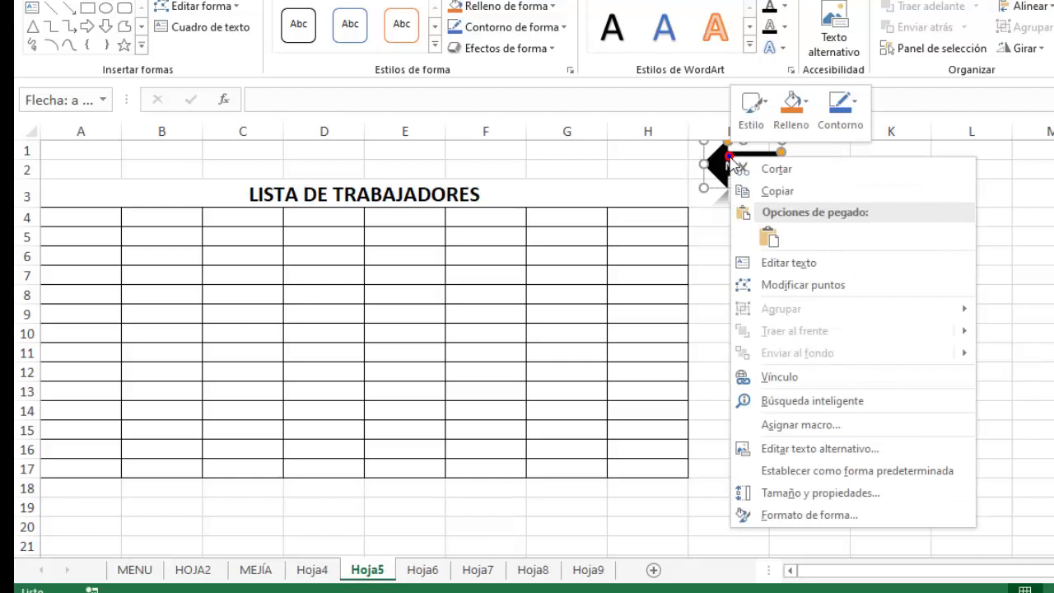
pyautogui.click(782, 376)
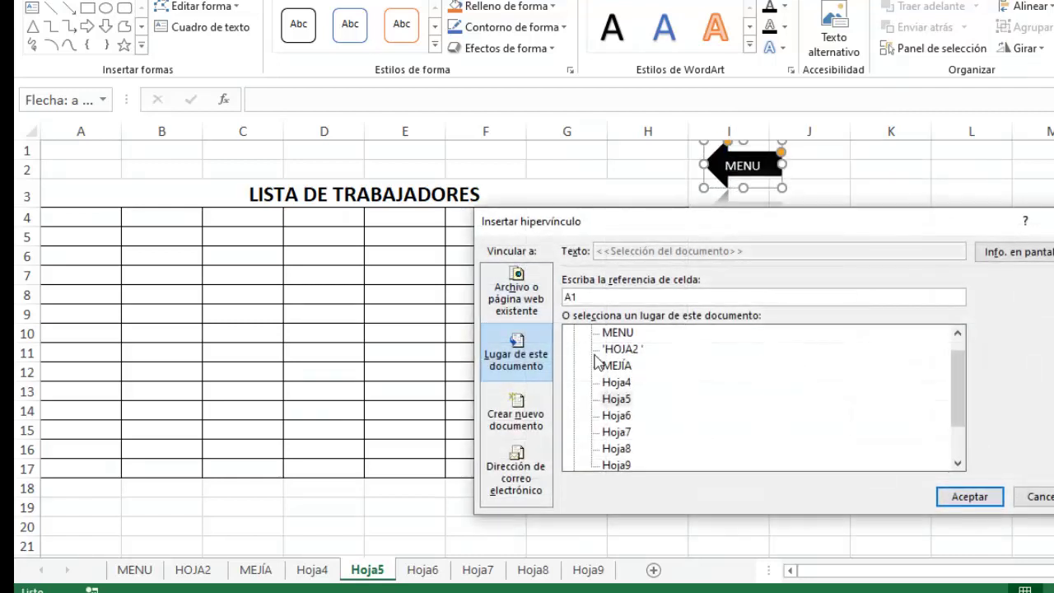
pyautogui.click(620, 333)
pyautogui.click(970, 497)
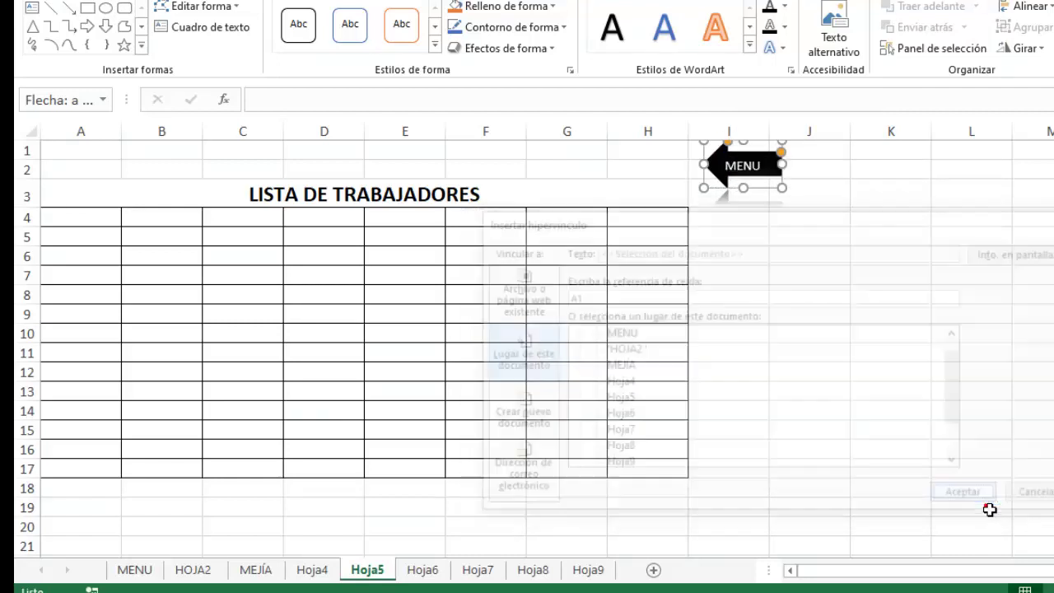
pyautogui.click(897, 373)
pyautogui.click(753, 170)
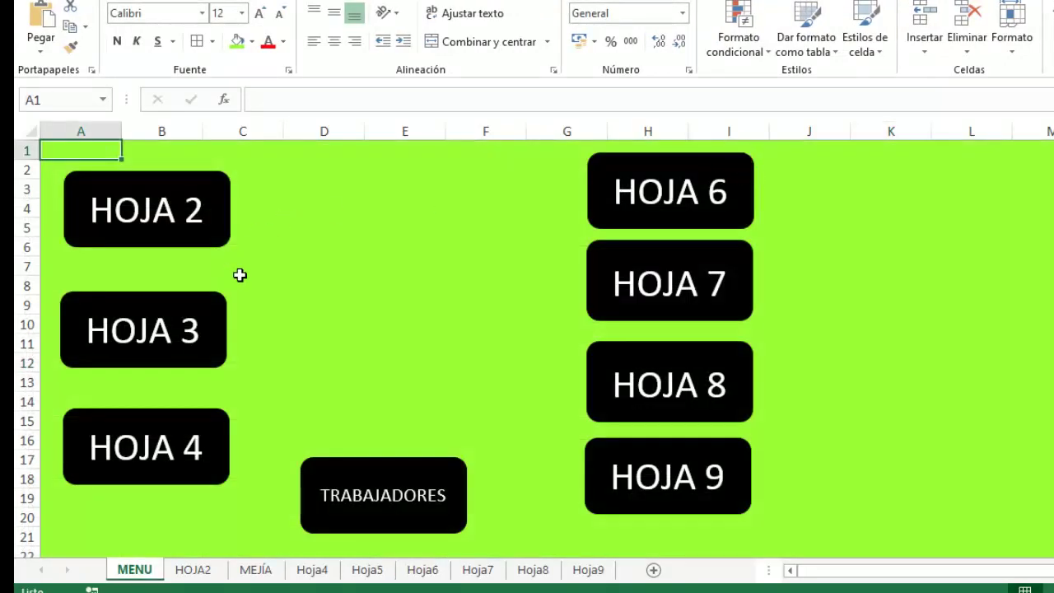
pyautogui.click(408, 495)
# Copy the MENU arrow and select cell G2 on Hoja4 for pasting.
pyautogui.click(880, 218)
pyautogui.rightClick(742, 169)
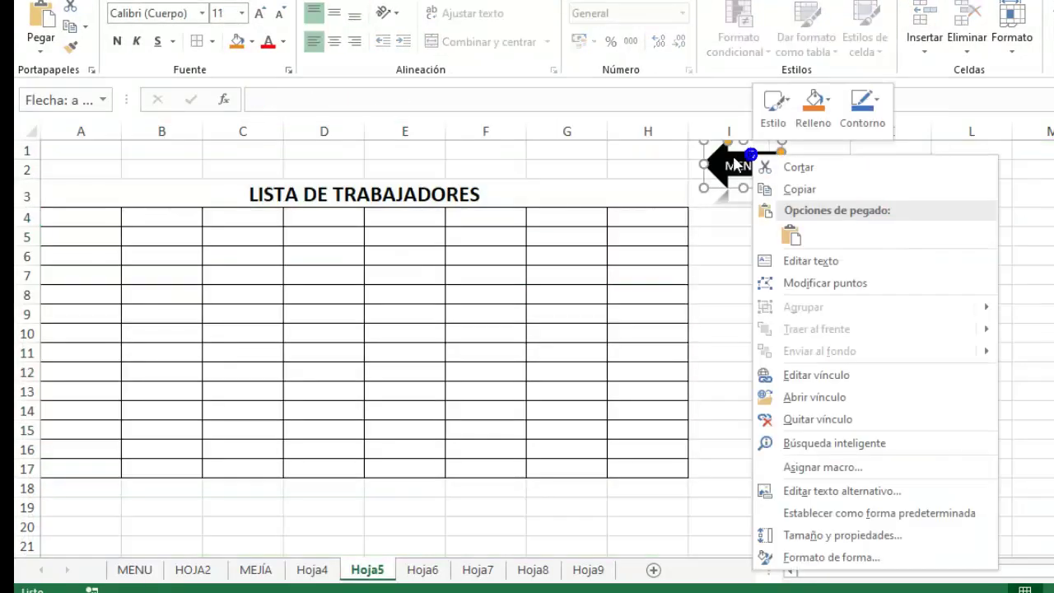
pyautogui.click(725, 189)
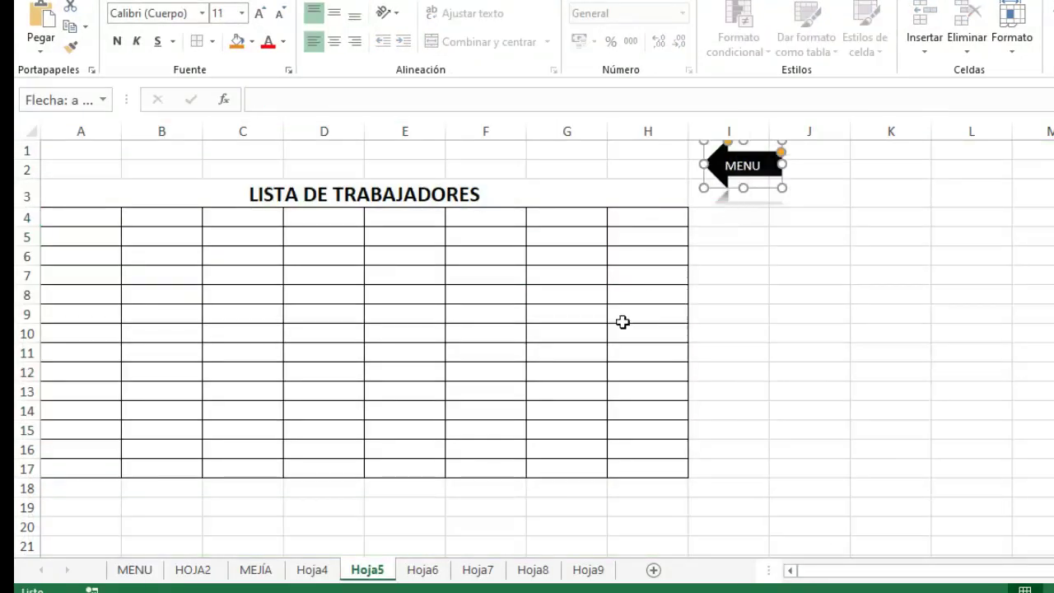
pyautogui.click(313, 570)
pyautogui.click(568, 174)
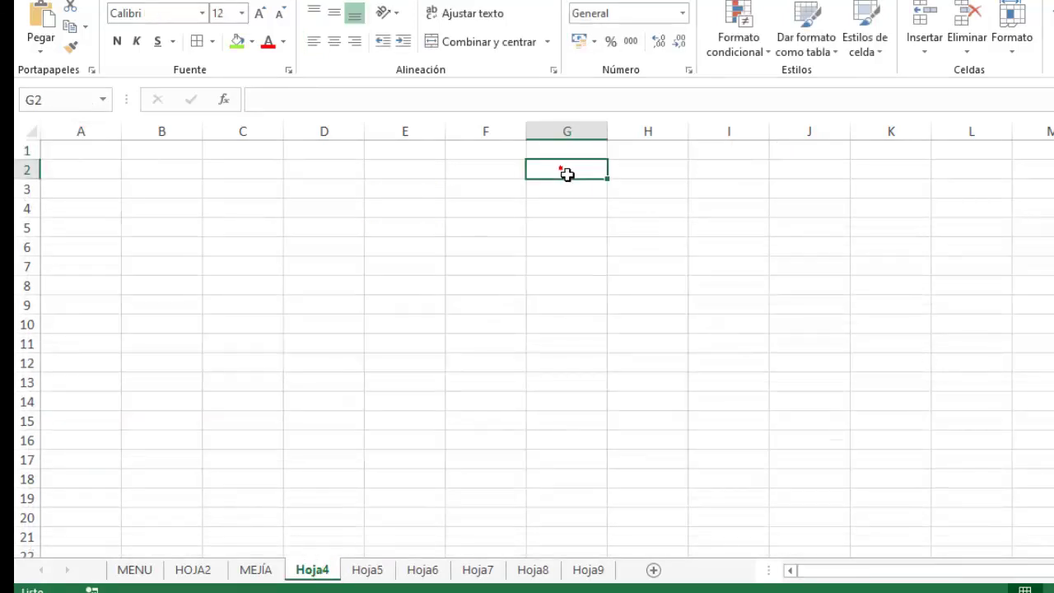
# Paste the MENU arrow onto Hoja4, the third sheet at F2, and HOJA2 at G1.
pyautogui.hotkey('ctrl', 'v')
pyautogui.click(267, 571)
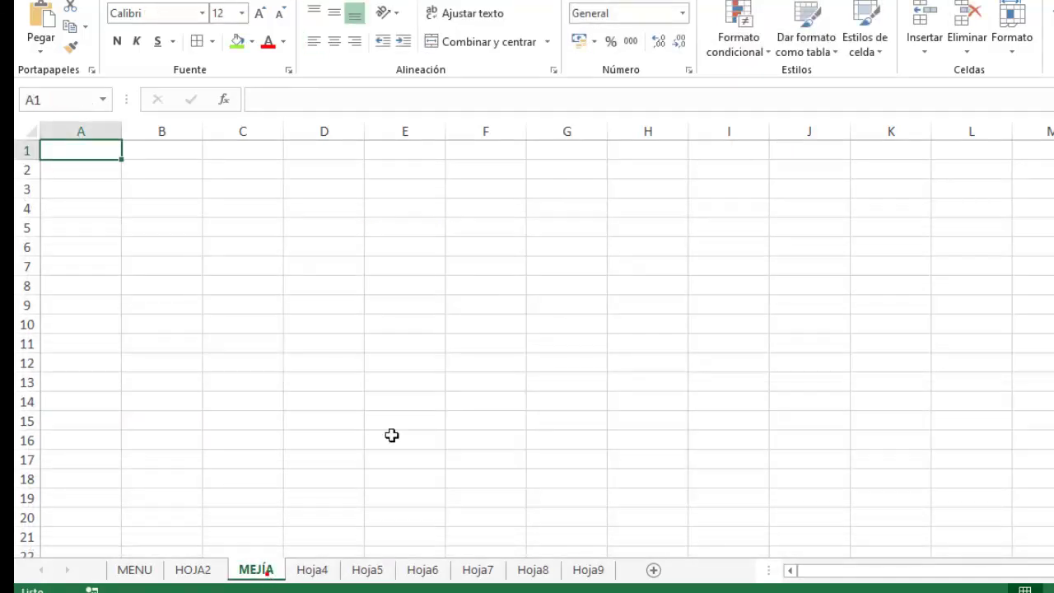
pyautogui.click(460, 169)
pyautogui.hotkey('ctrl', 'v')
pyautogui.click(195, 570)
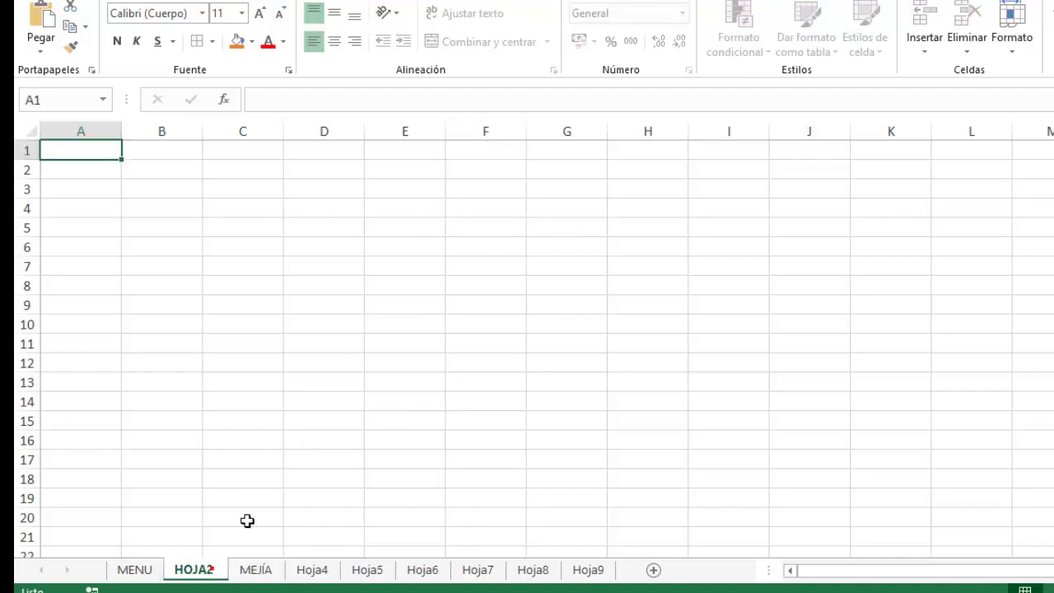
pyautogui.click(586, 154)
pyautogui.hotkey('ctrl', 'v')
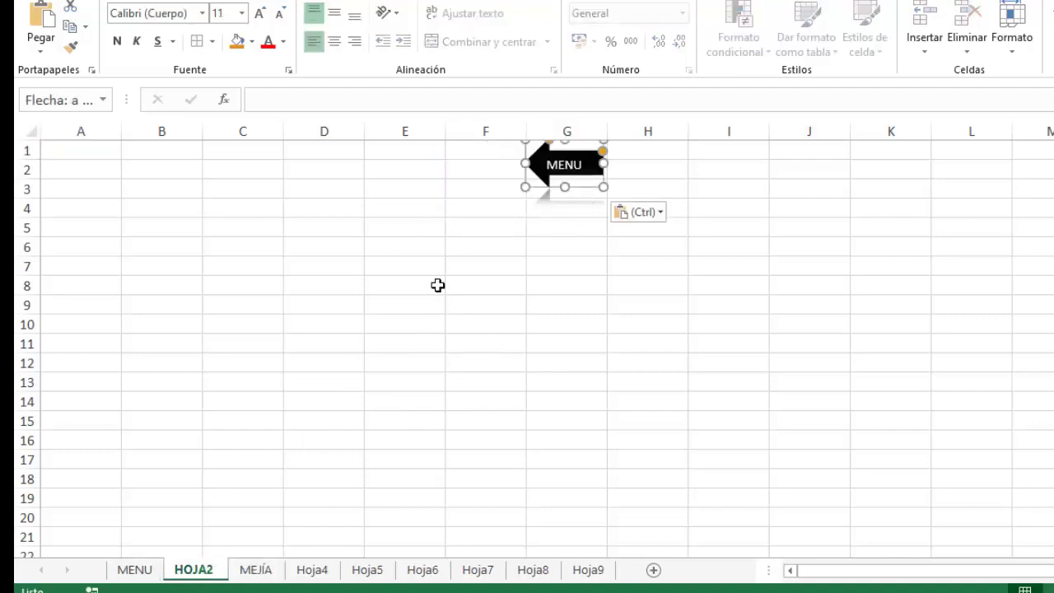
# Test the HOJA 2, HOJA 3, HOJA 4 and TRABAJADORES buttons and each sheet's back-arrow.
pyautogui.click(135, 570)
pyautogui.click(140, 210)
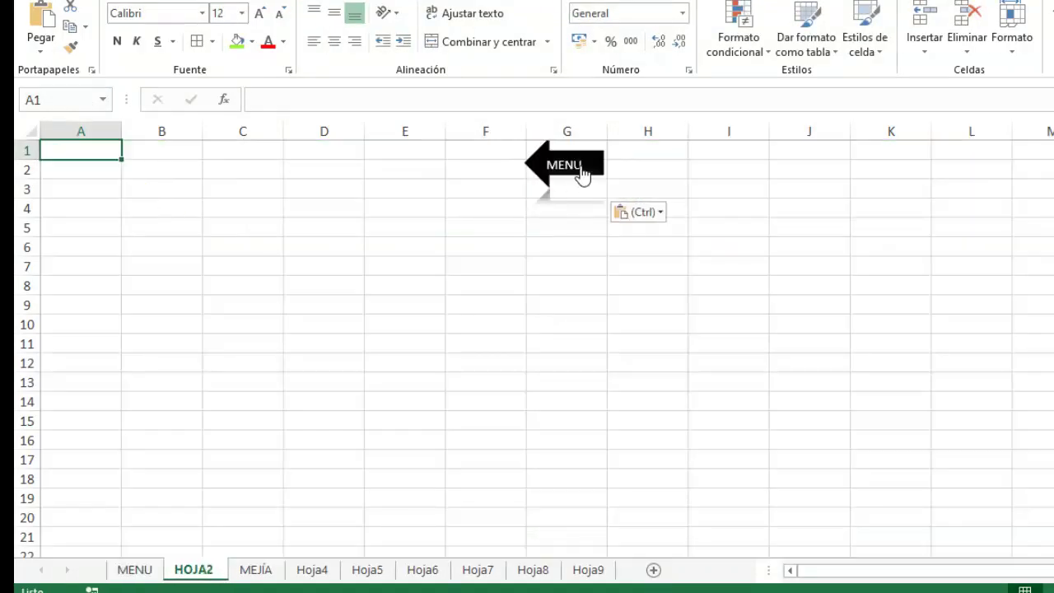
pyautogui.click(582, 176)
pyautogui.click(96, 344)
pyautogui.click(493, 179)
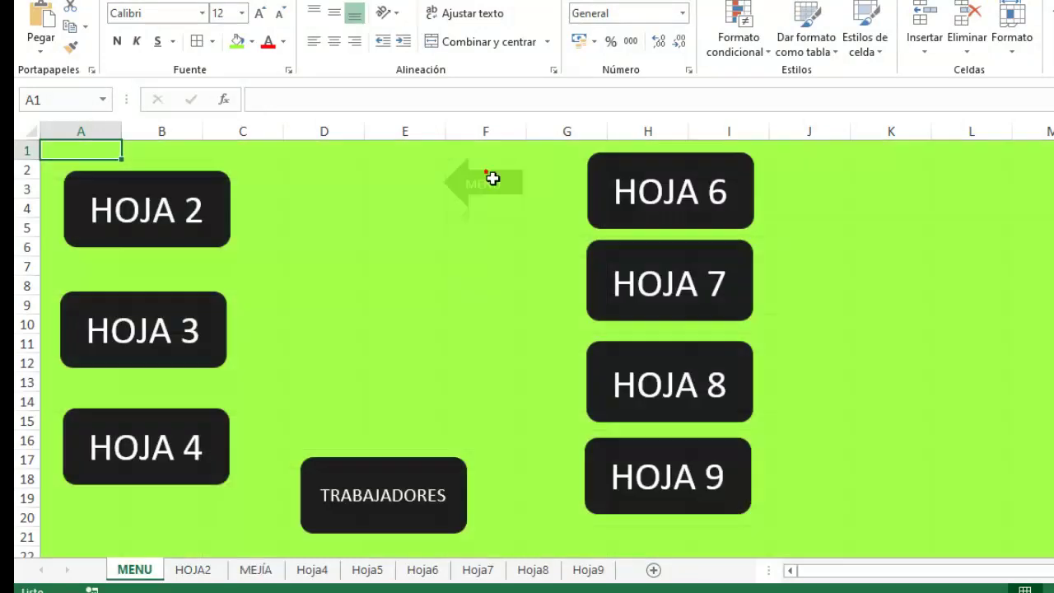
pyautogui.click(147, 441)
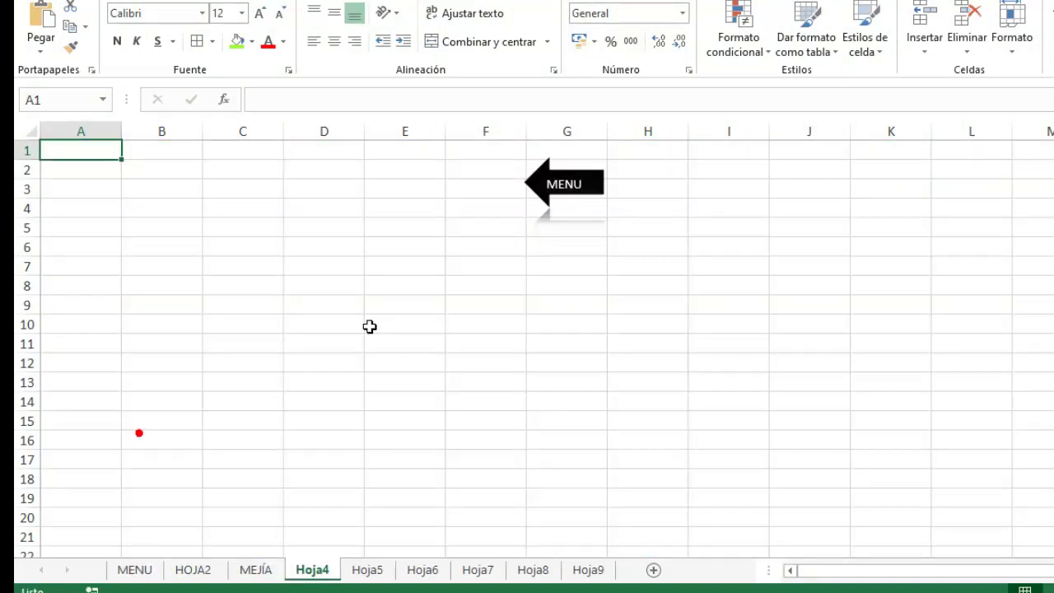
pyautogui.click(591, 186)
pyautogui.click(396, 494)
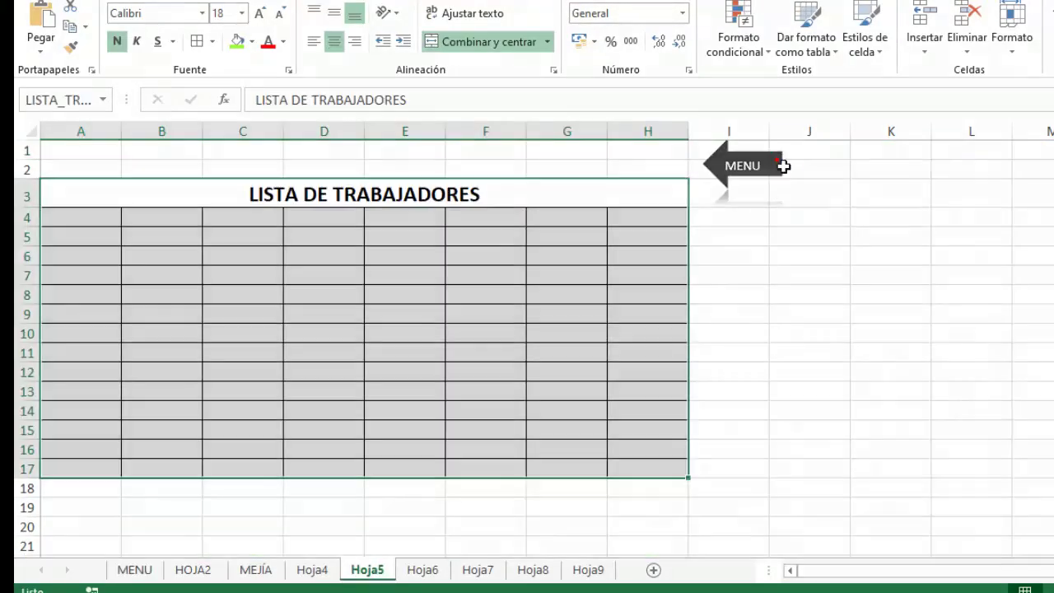
pyautogui.click(783, 166)
pyautogui.click(911, 332)
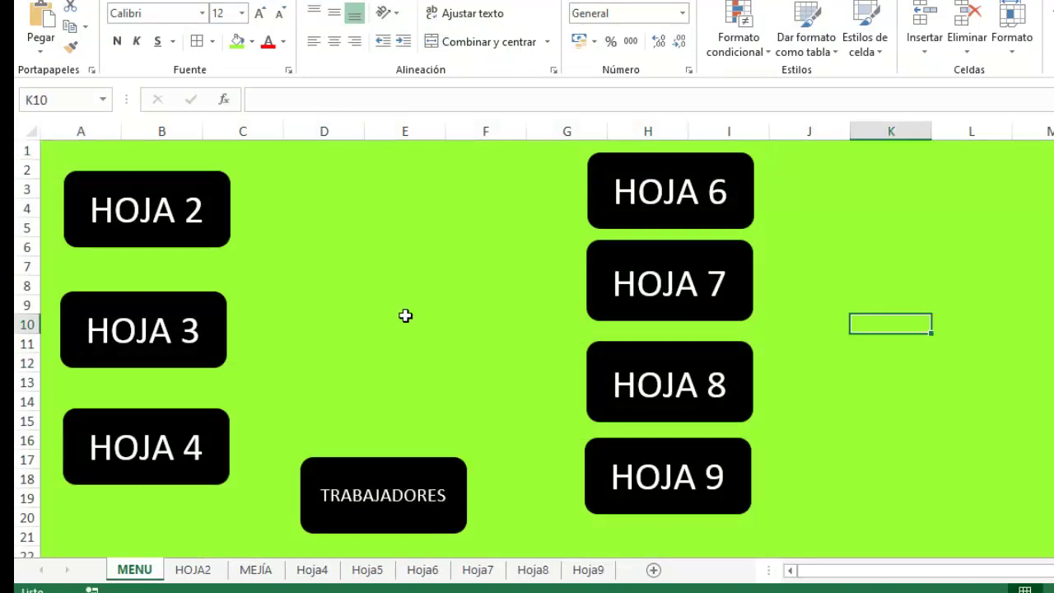